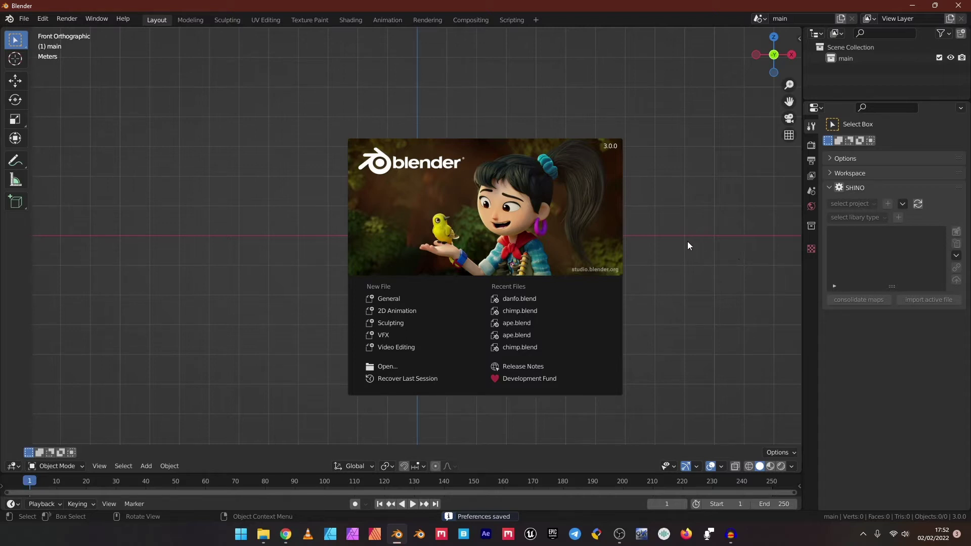
Find the Shino add-on in the preferences by searching for "shino" and enable it
click(643, 255)
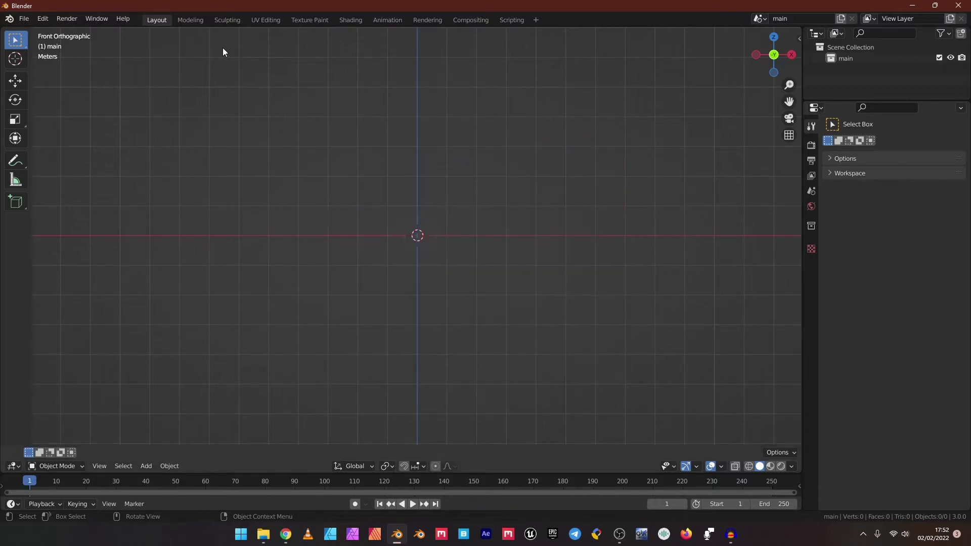
click(43, 20)
click(77, 188)
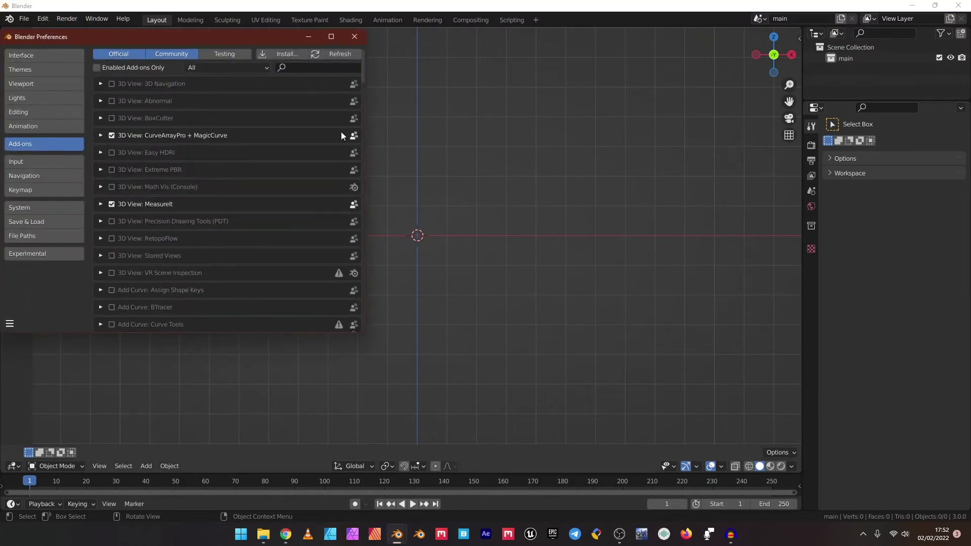
drag(265, 37, 320, 44)
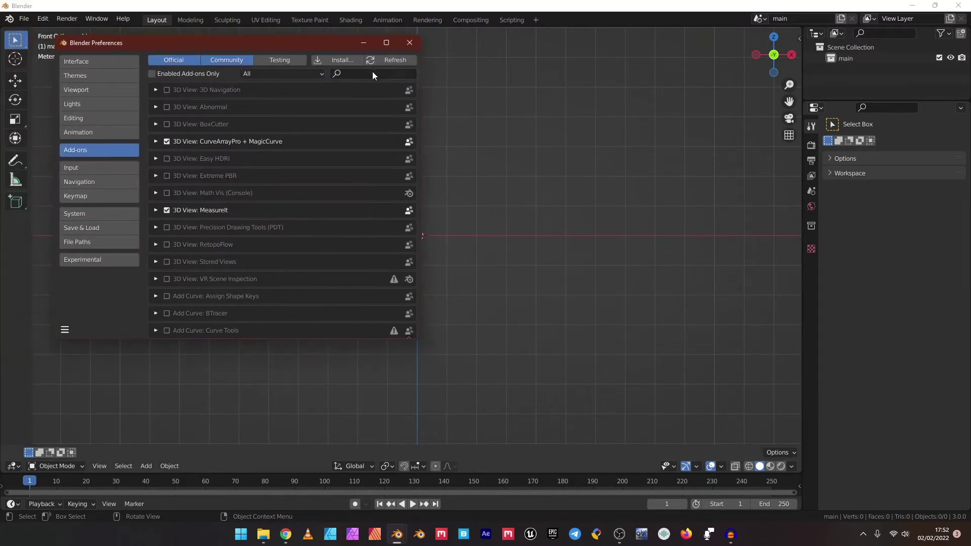
click(372, 72)
text(shino)
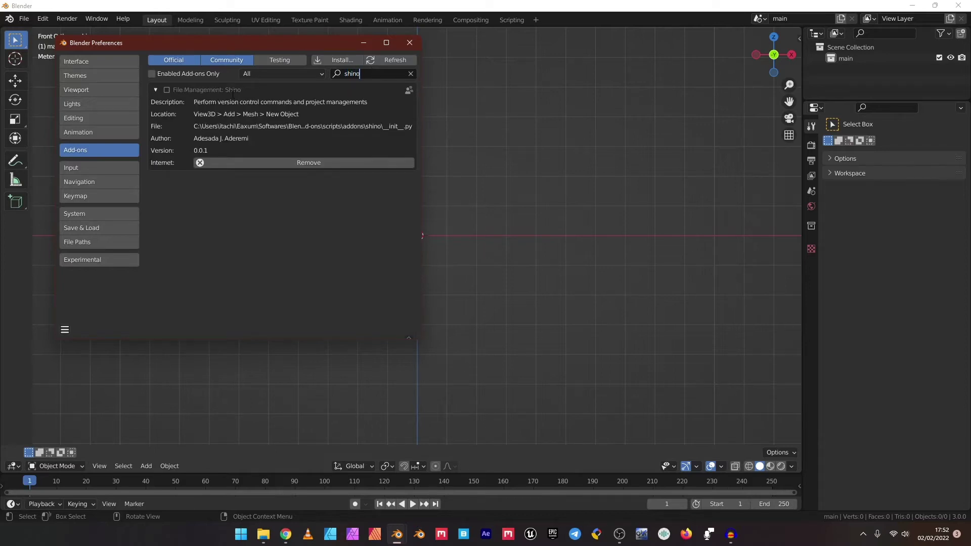
key(Return)
click(168, 89)
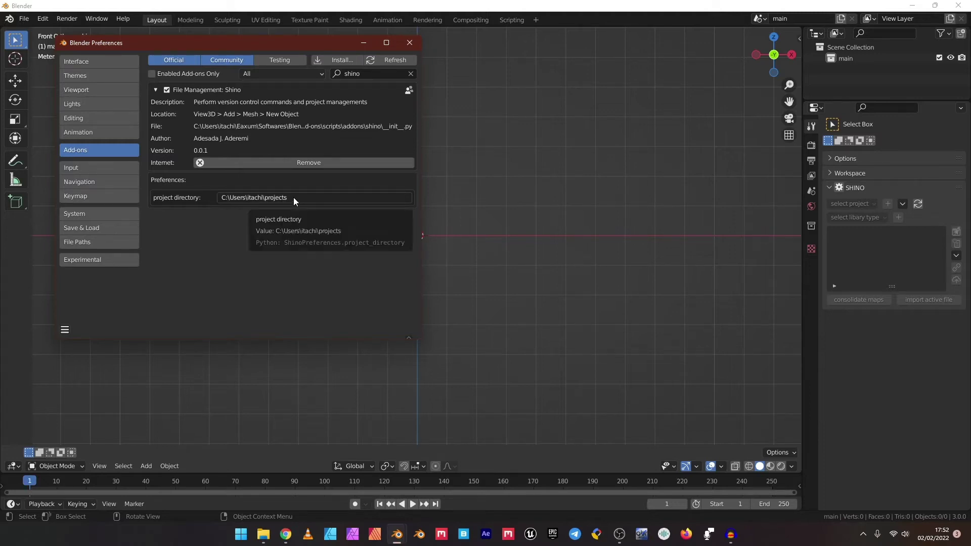
Save the preferences and close the preferences window
click(65, 329)
click(96, 301)
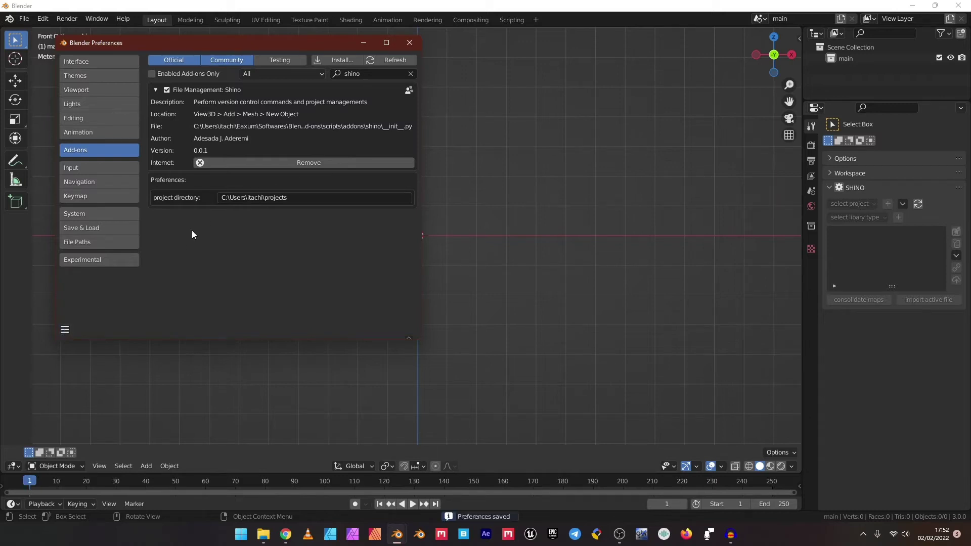
click(405, 45)
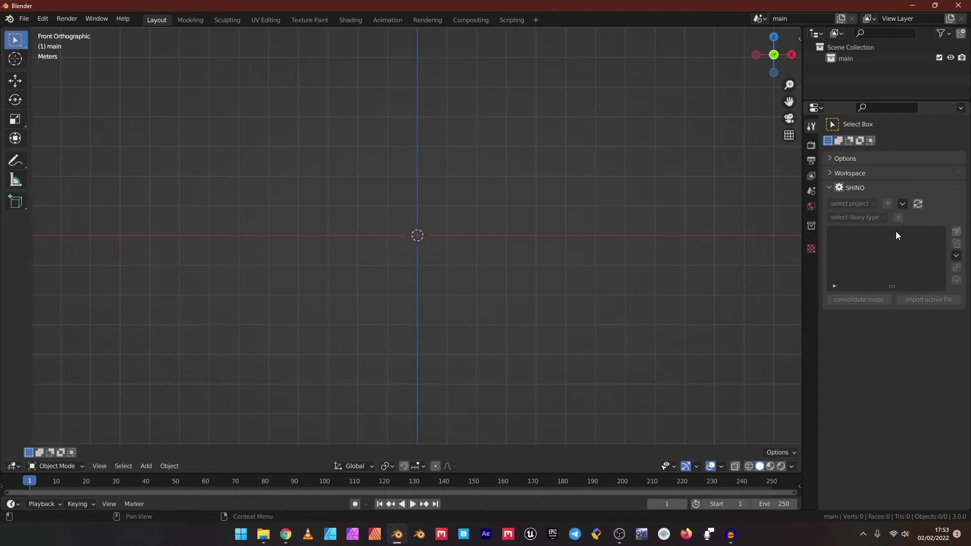
Refresh the Shino add-on and create a new project named Ara
click(919, 204)
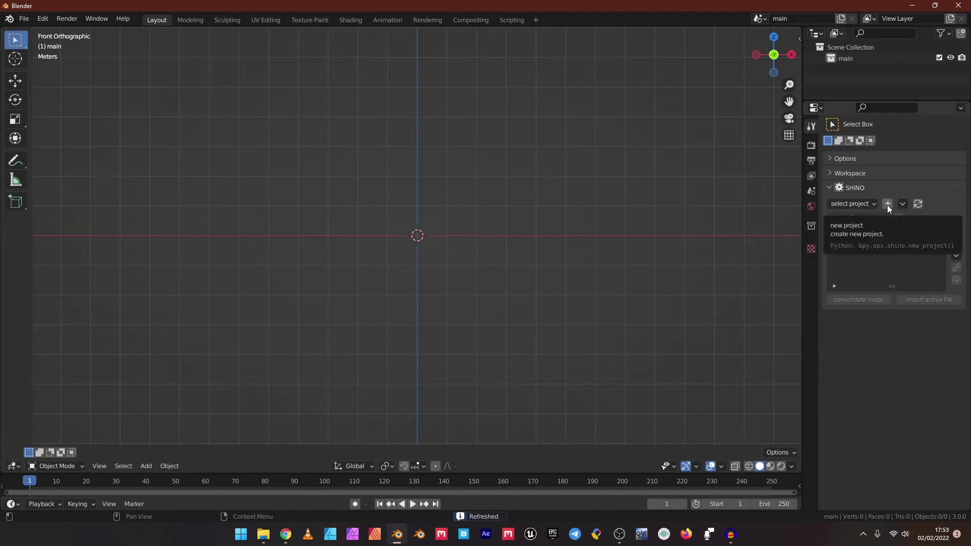
click(887, 204)
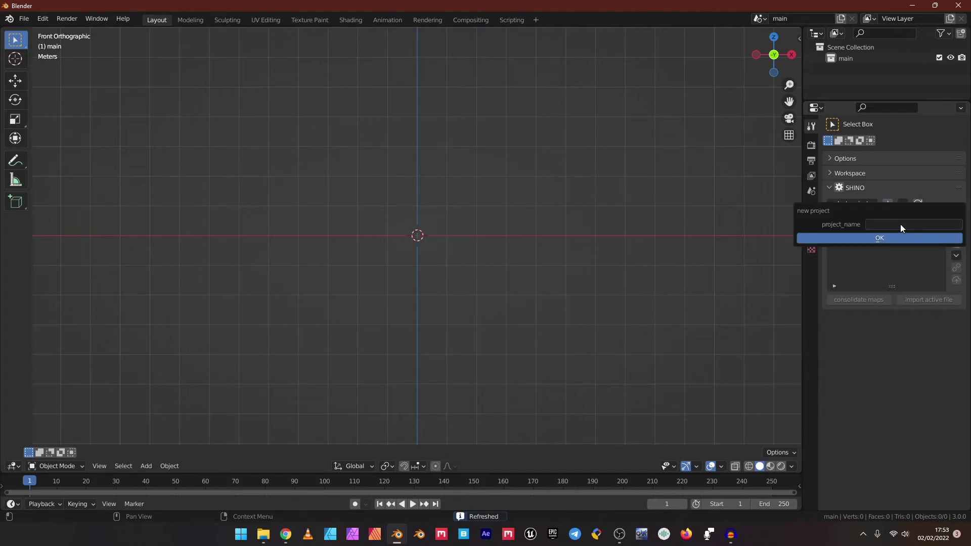
click(900, 223)
text(A)
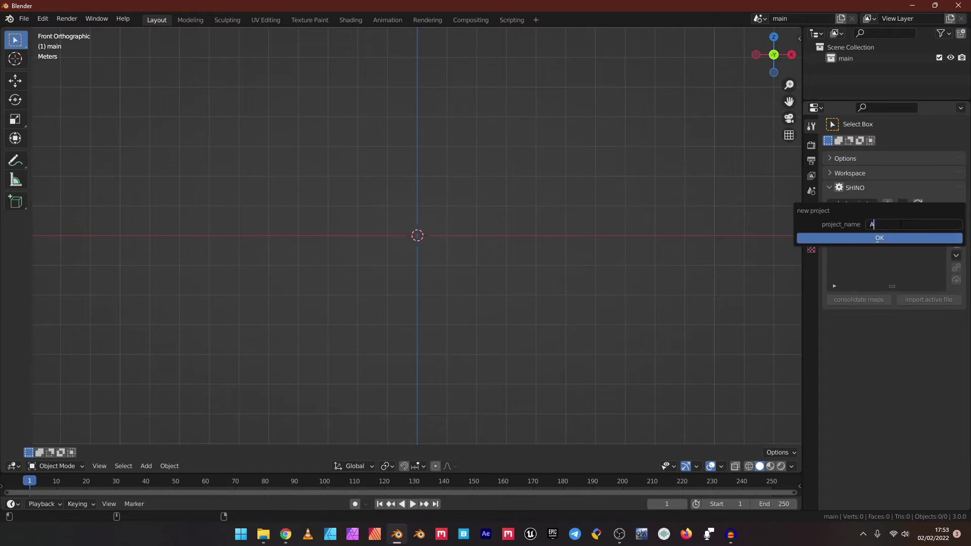
text(ra)
click(868, 238)
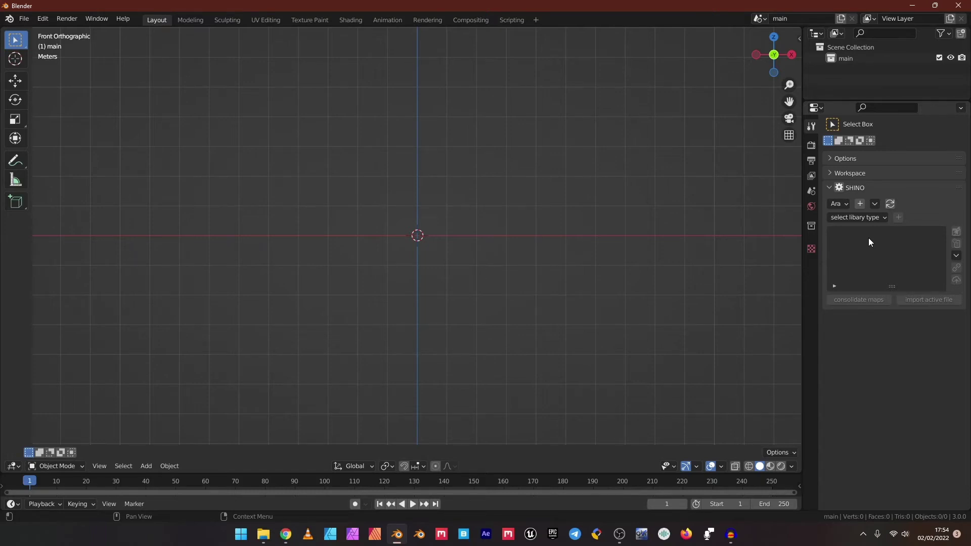
Set the Ara project's library type to assets and its asset type to Character
click(867, 217)
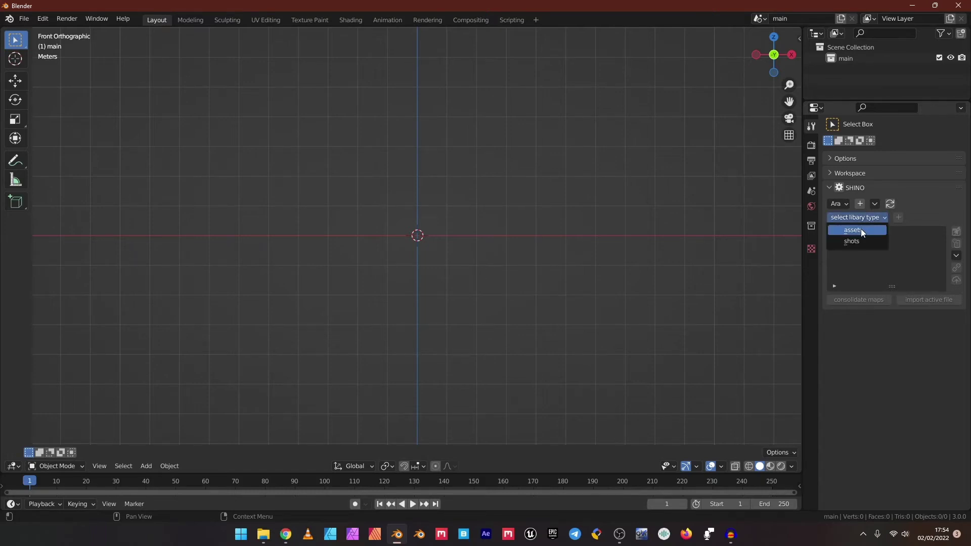
click(861, 230)
click(900, 218)
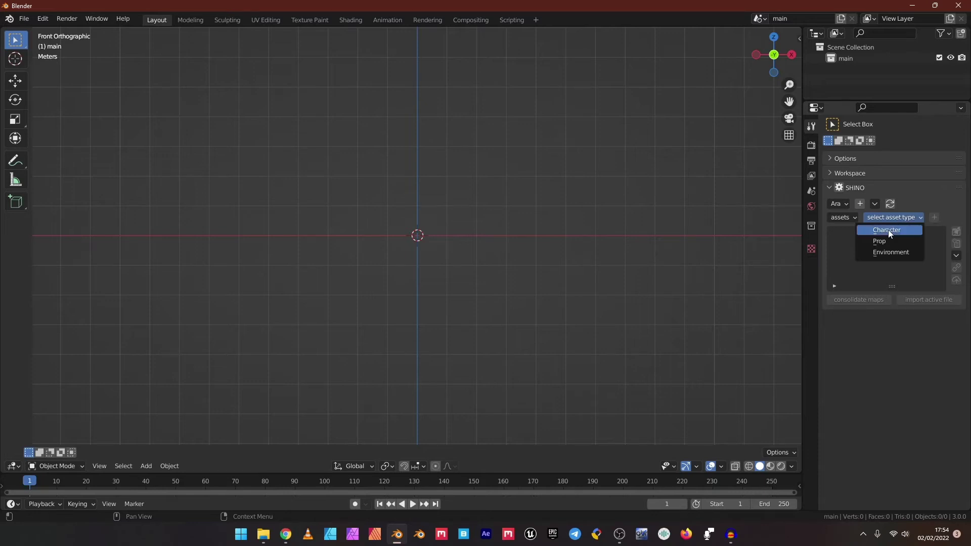
click(888, 231)
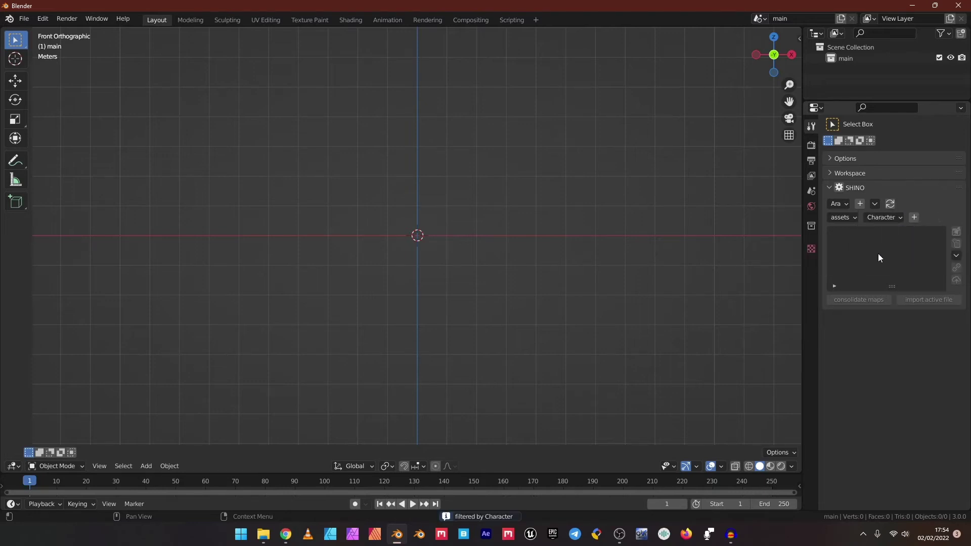
Create a new Character file in the Ara project, entering the character's name as file name and leaving the description empty
click(914, 218)
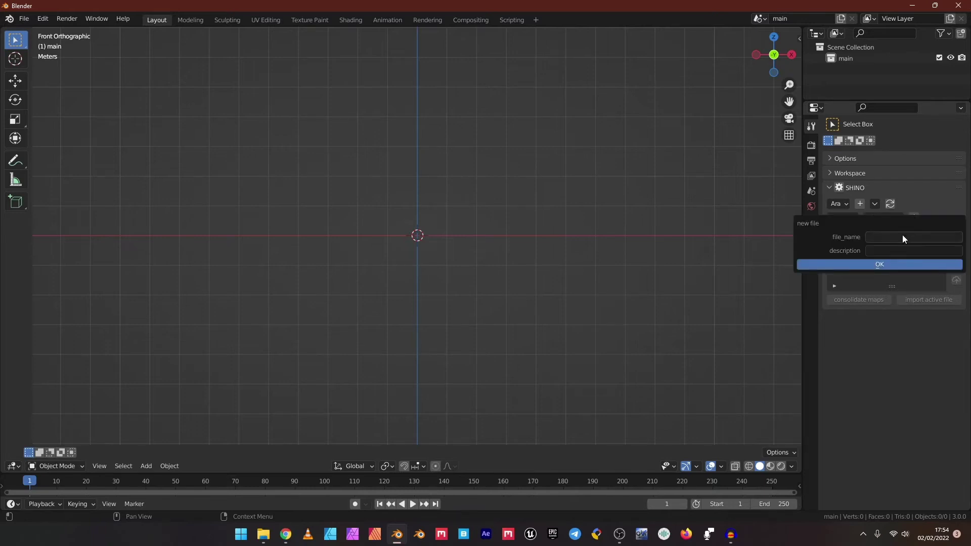
click(904, 238)
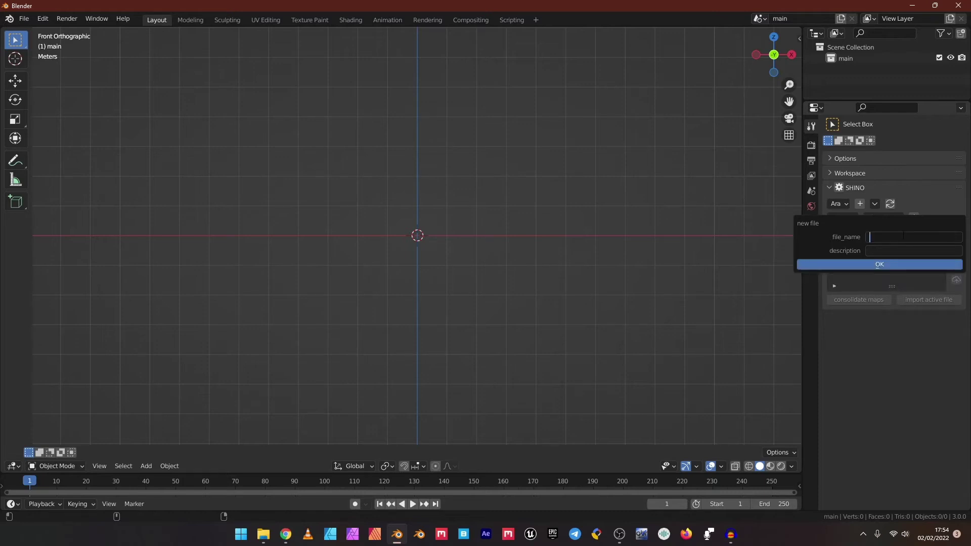
text(Aderemi)
click(875, 266)
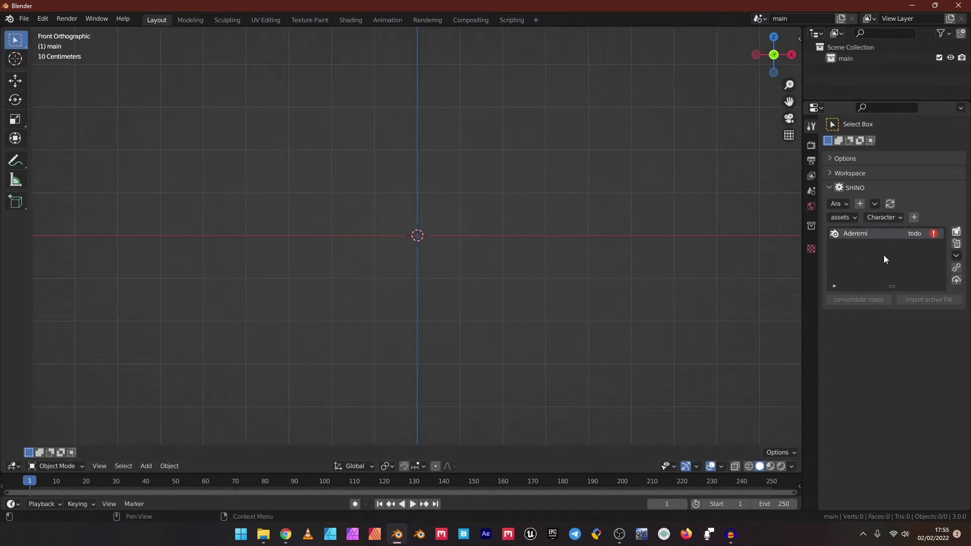
Open the new character file with the LOAD UI option and without saving the current file
click(956, 234)
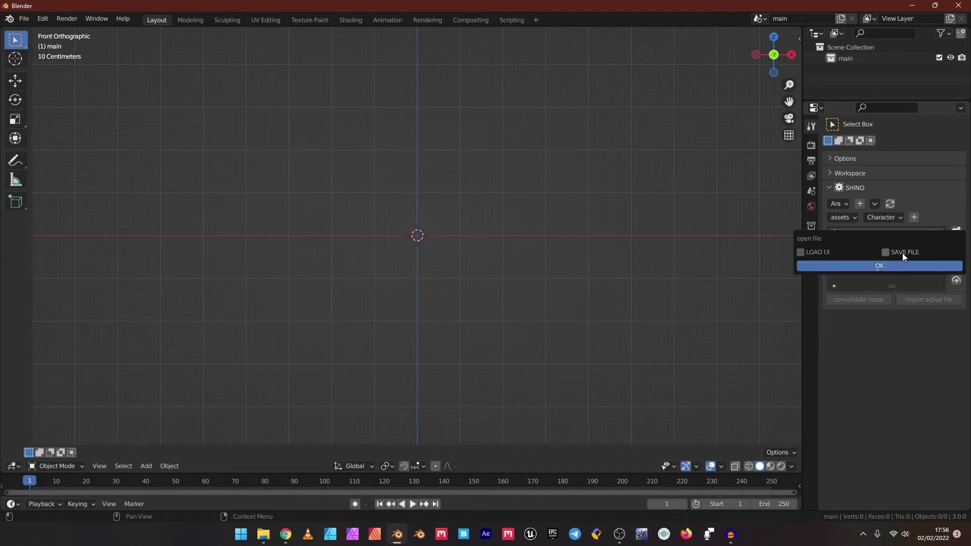
click(817, 253)
click(868, 266)
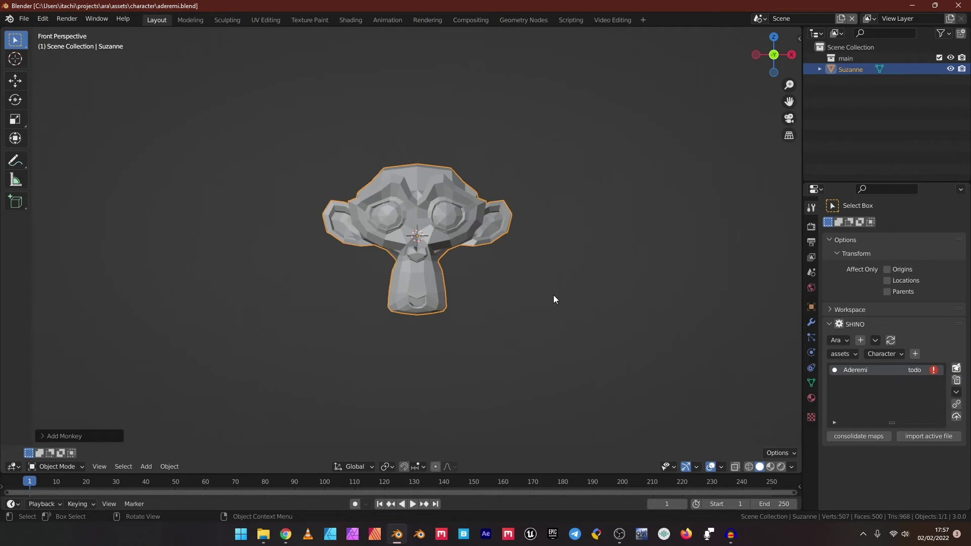
Publish the character file containing the monkey head with the message "added head"
click(956, 418)
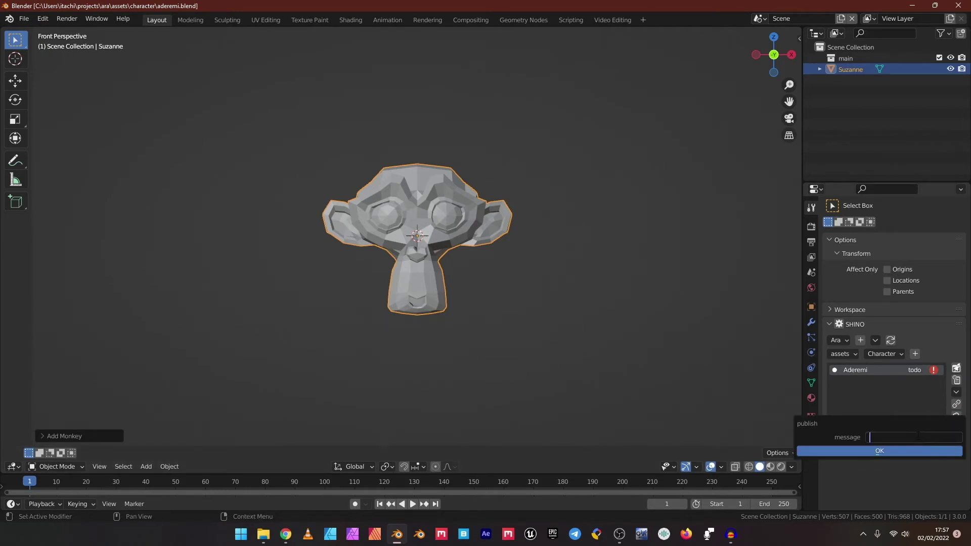
text(added head)
click(893, 449)
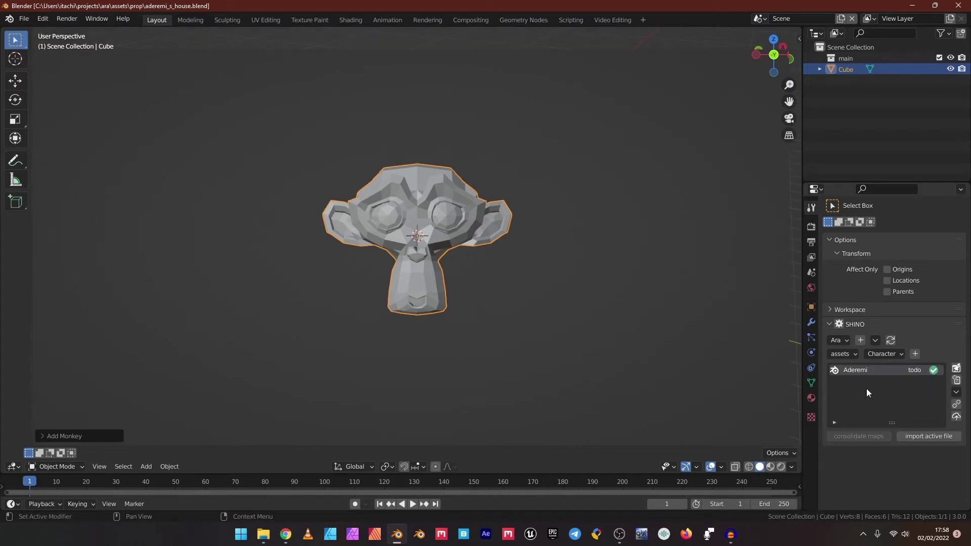
Check the character file's version log and open the character file from the Shino list
click(956, 381)
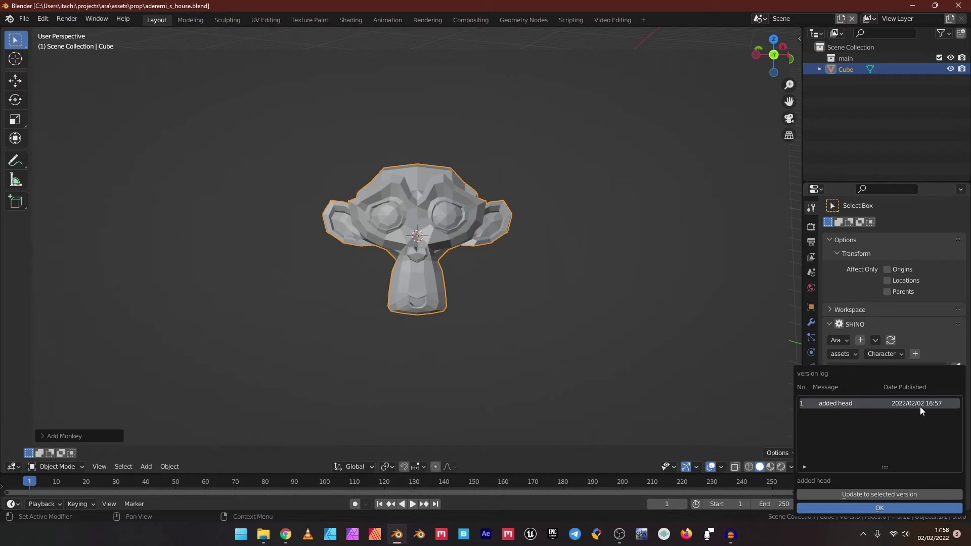
key(Return)
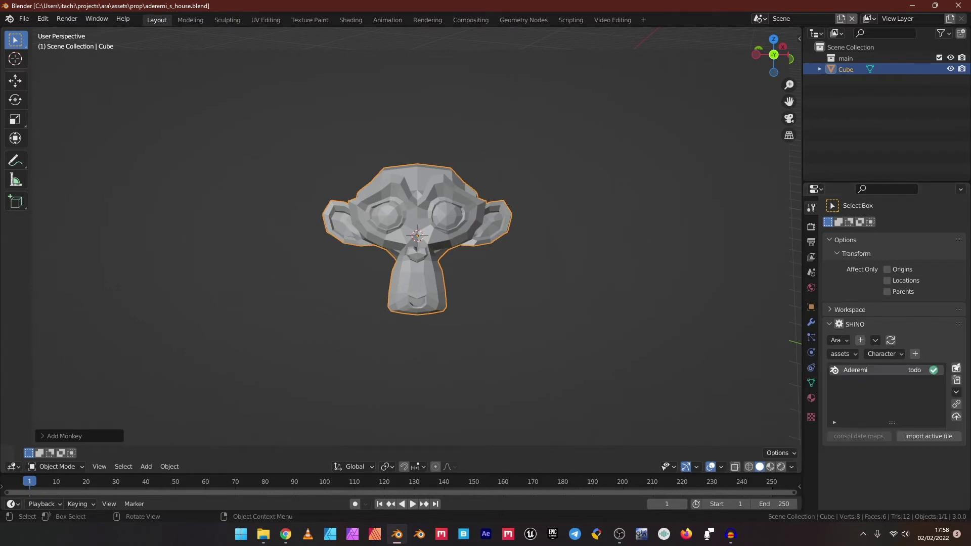
double_click(878, 373)
Add a cylinder mesh and scale it to about 0.39 in X and Y, keeping its height
key(shift+a)
mouse_move(505, 266)
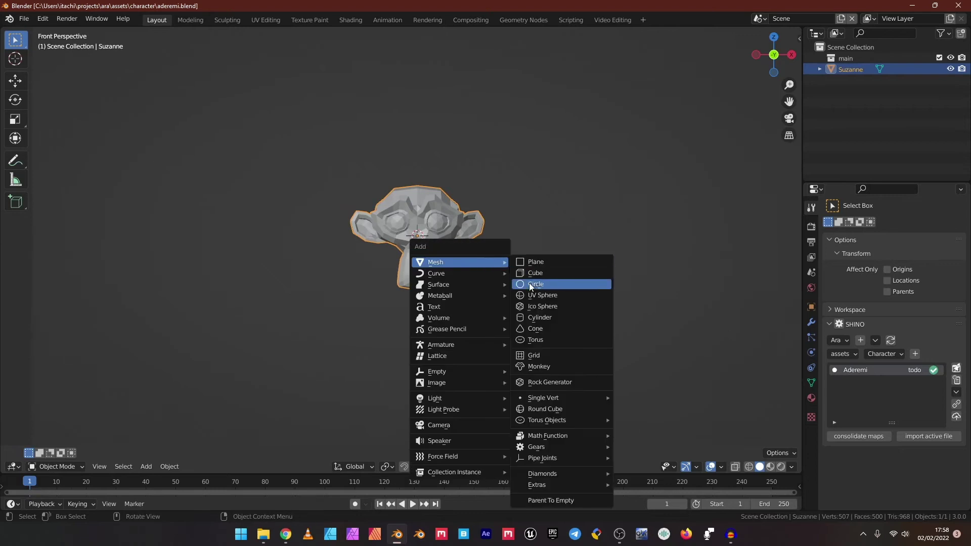
click(539, 318)
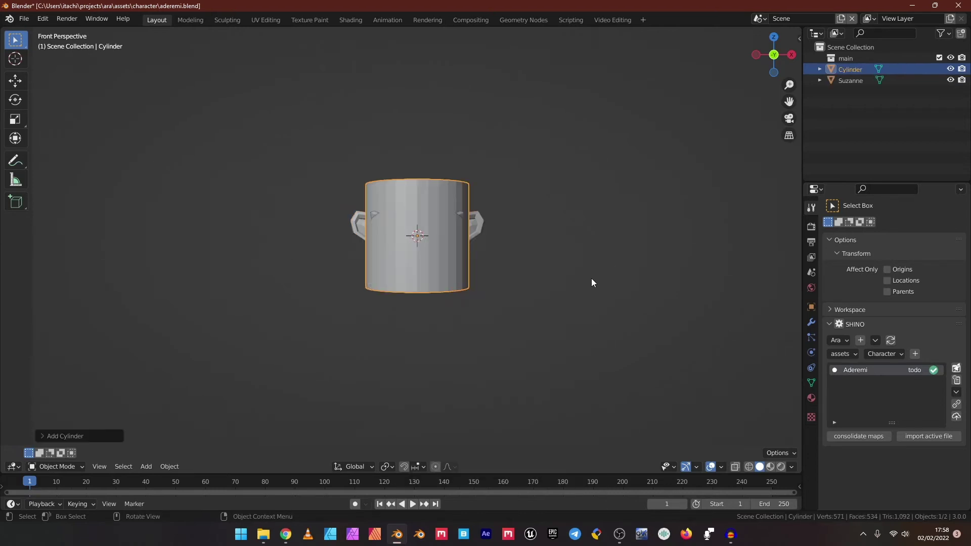
key(s)
key(shift+z)
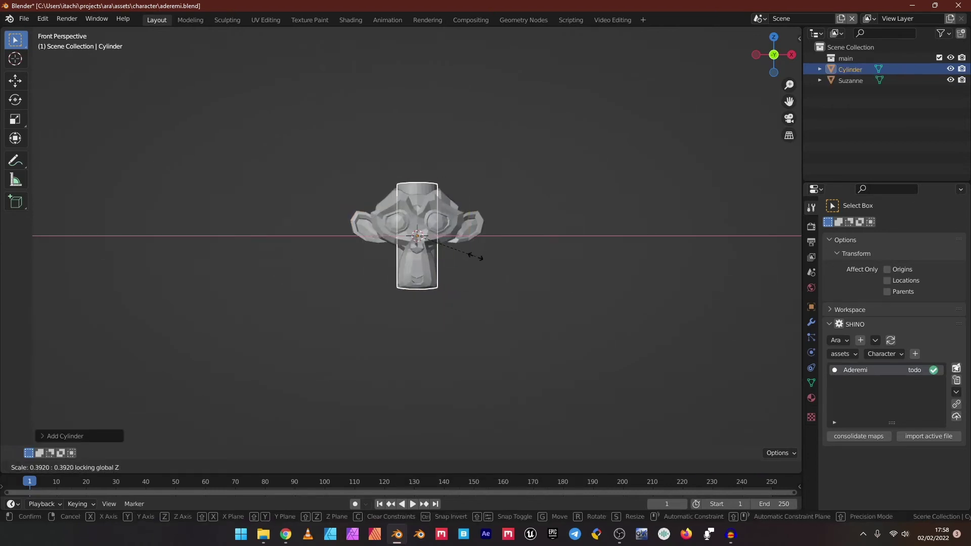
click(475, 256)
Move the cylinder down along its local Z axis to form a neck under the monkey head and save the file
key(g)
key(z)
key(z)
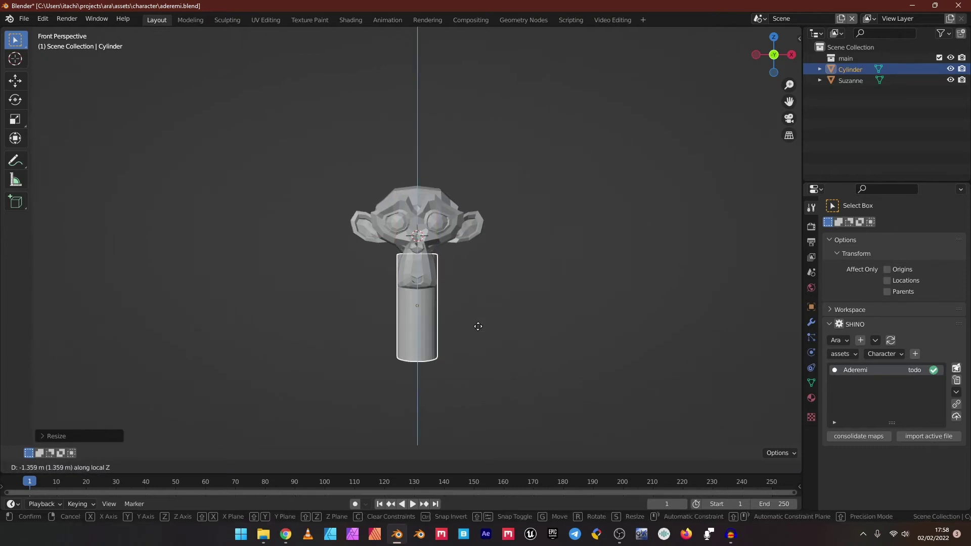
click(493, 328)
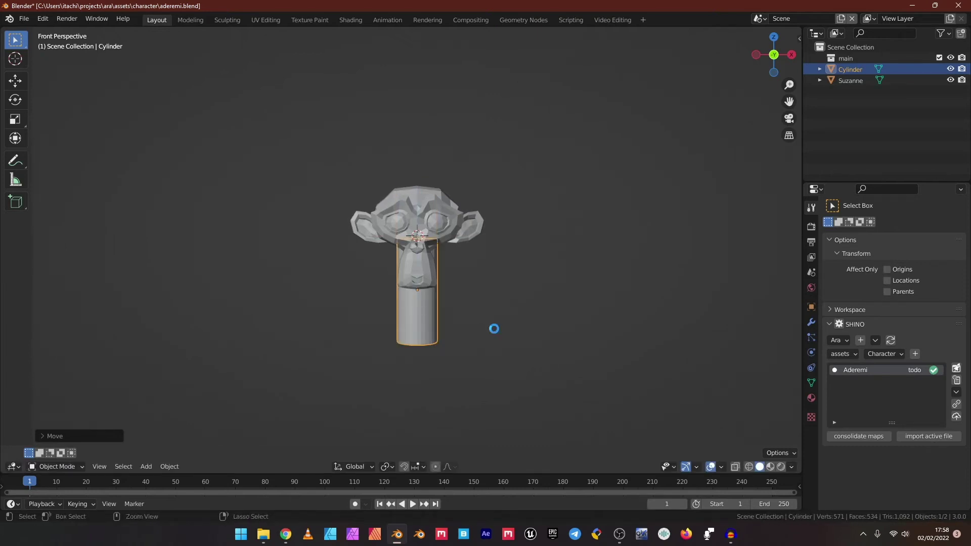
key(ctrl+s)
Publish the character file with the message "added a neck"
middle_drag(605, 320, 563, 313)
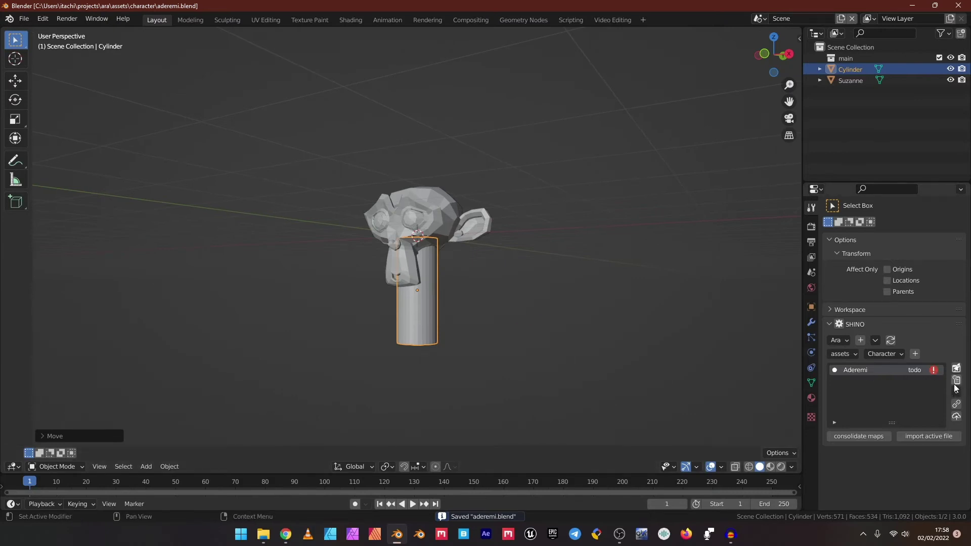
click(956, 417)
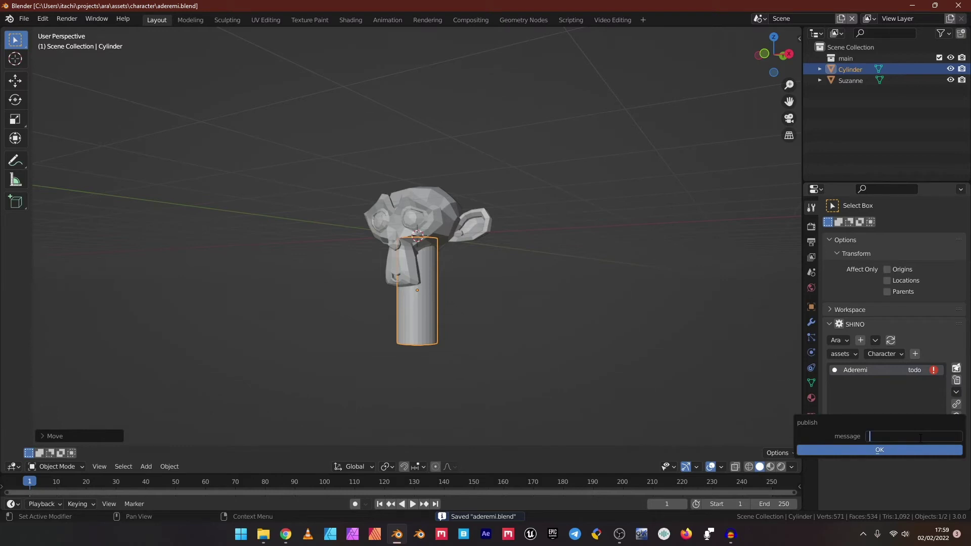
text(add)
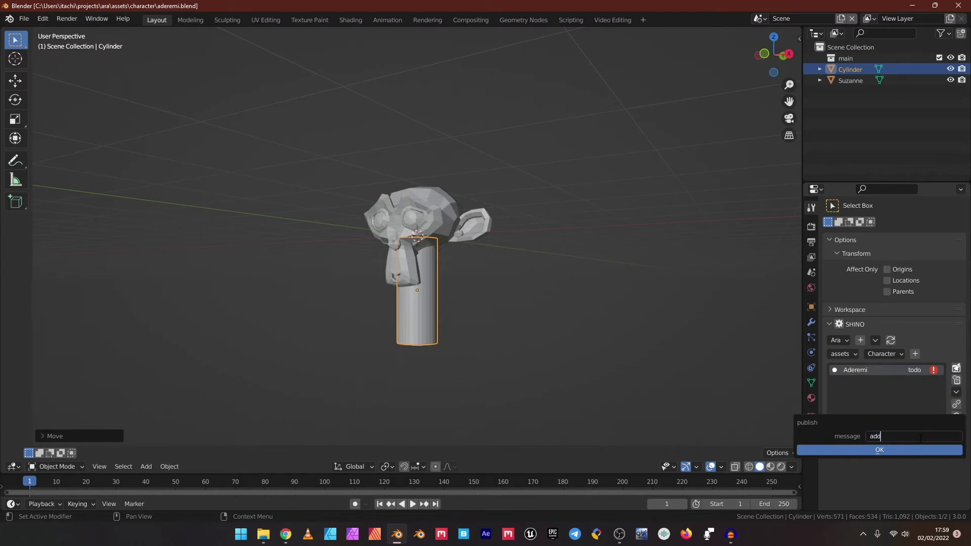
text(ed a neck)
click(889, 450)
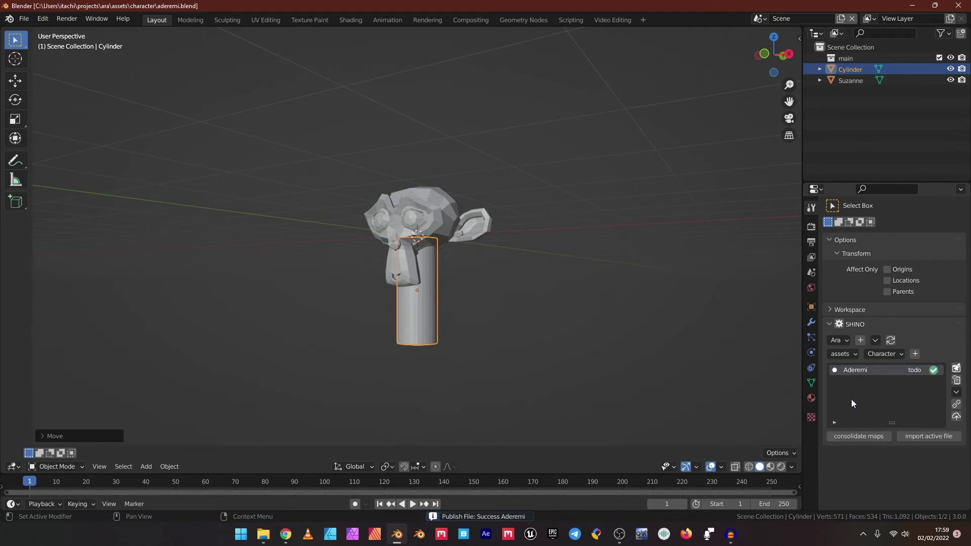
Revert the character file to version 1, "added head", through its version log
click(956, 380)
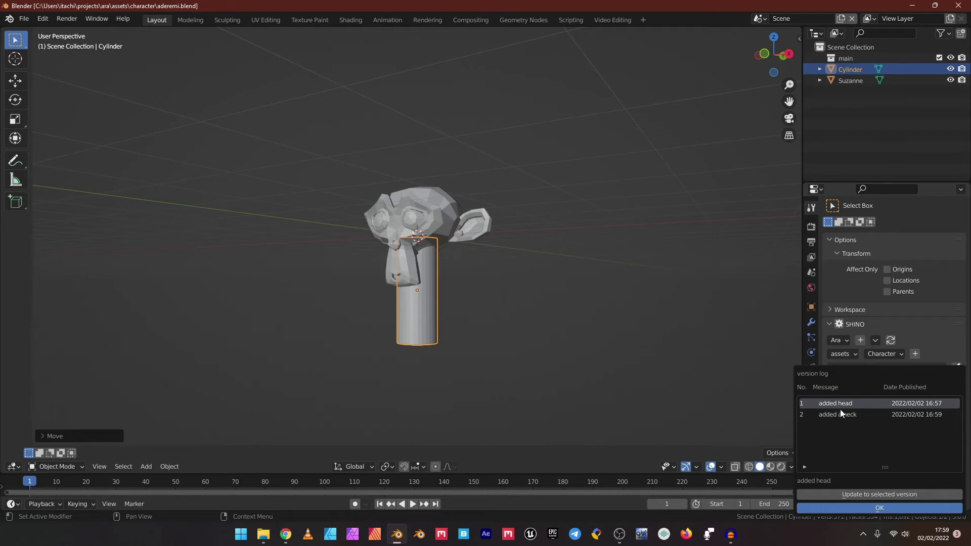
click(874, 507)
middle_drag(636, 346, 310, 342)
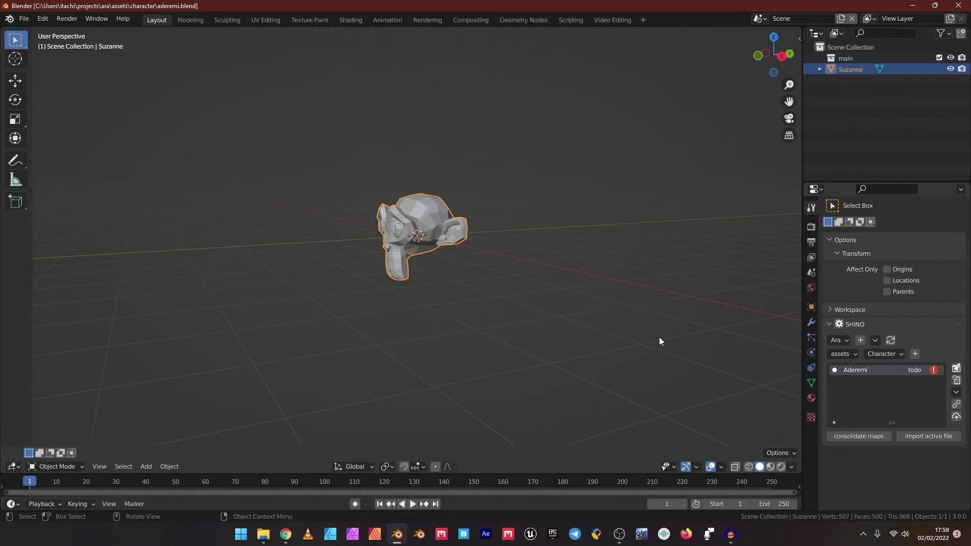
Filter the project's assets to the Prop type and open the "row of shops" file to view its model
click(898, 353)
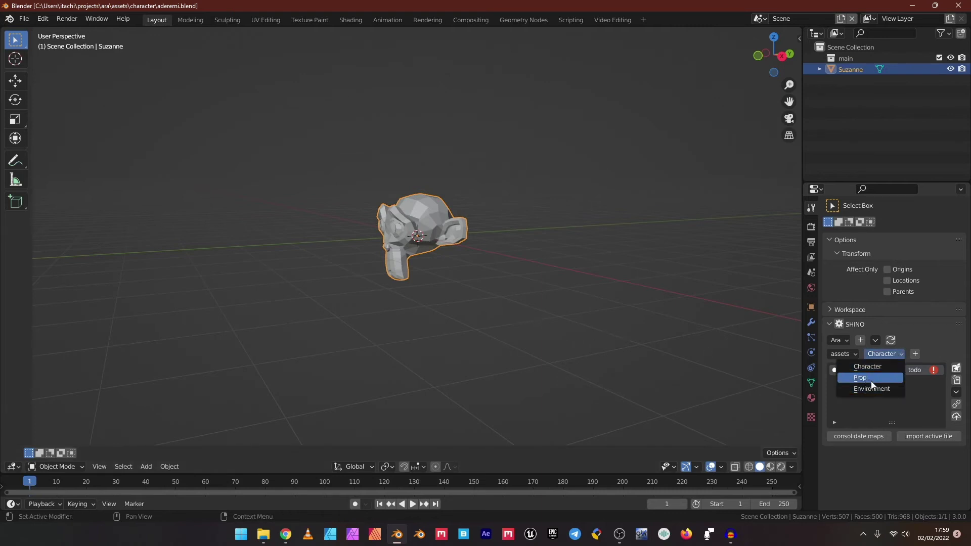
click(870, 379)
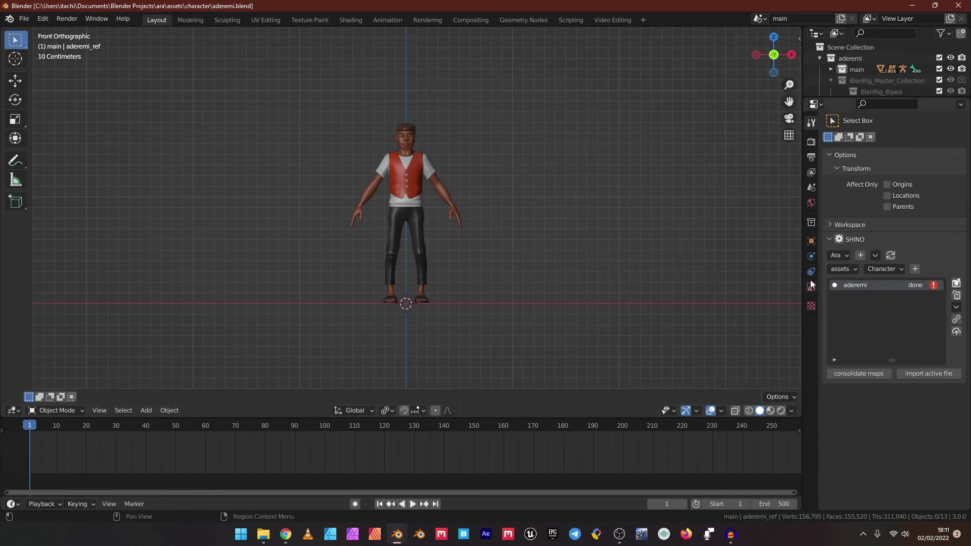
scroll(402, 190, up, 2)
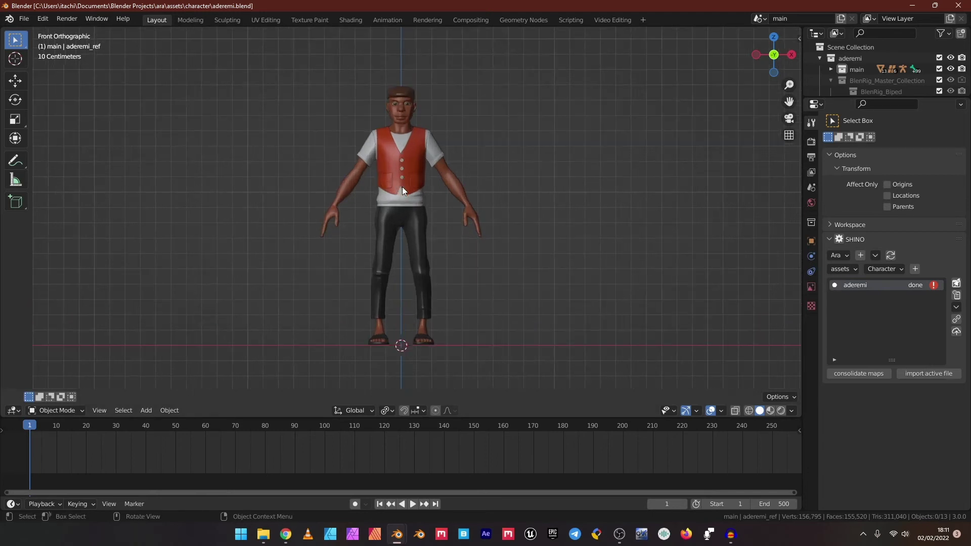
click(884, 268)
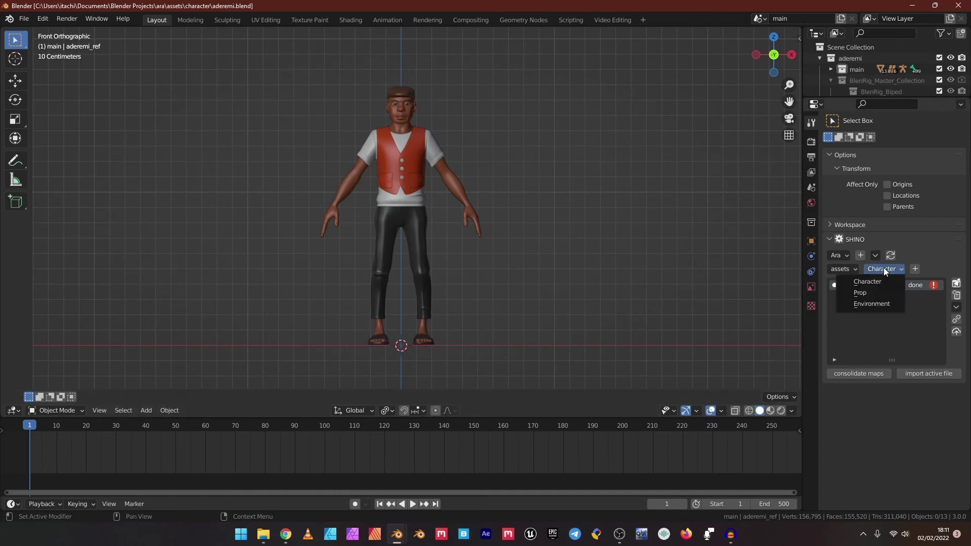
click(870, 294)
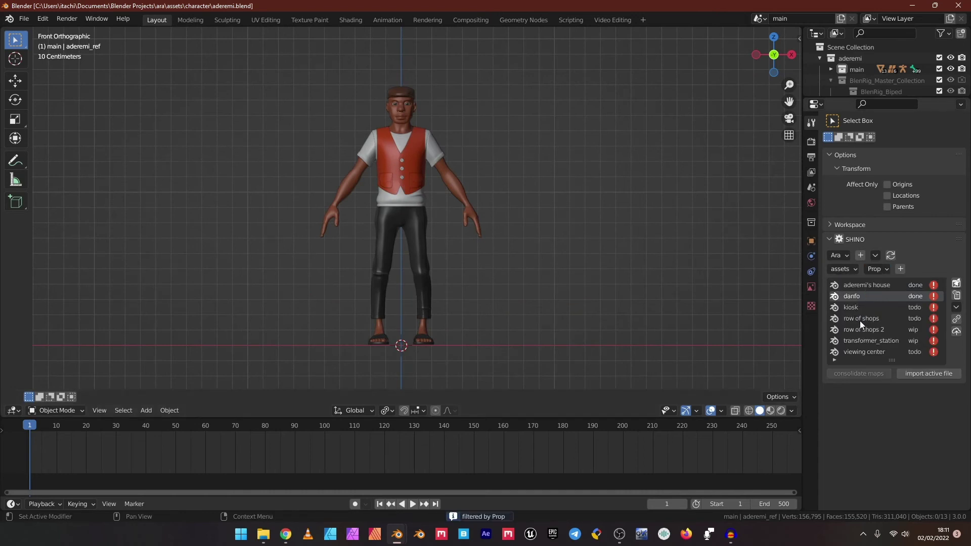
click(860, 320)
click(956, 283)
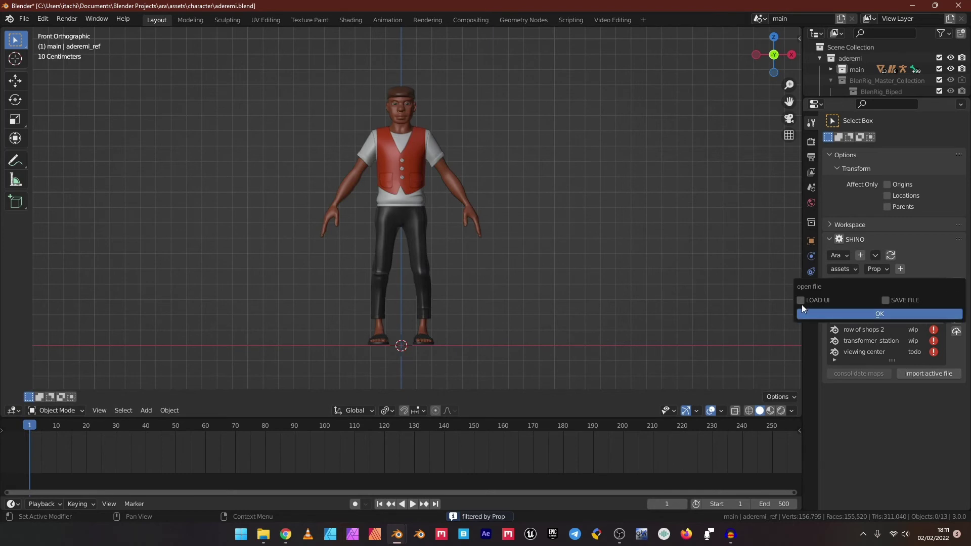
click(854, 313)
scroll(501, 243, down, 5)
middle_drag(493, 231, 498, 236)
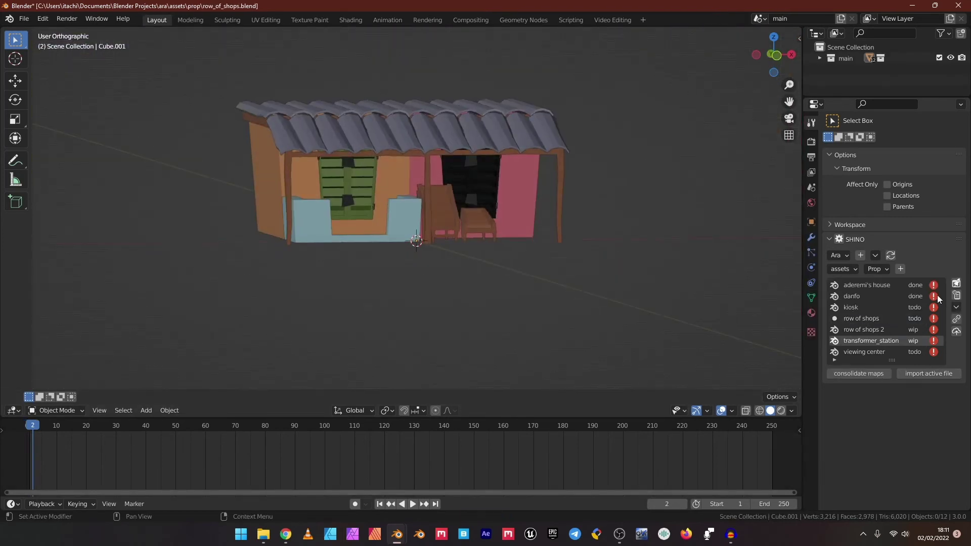
Open the "transformer_station" prop file and look over its model
click(956, 284)
click(869, 316)
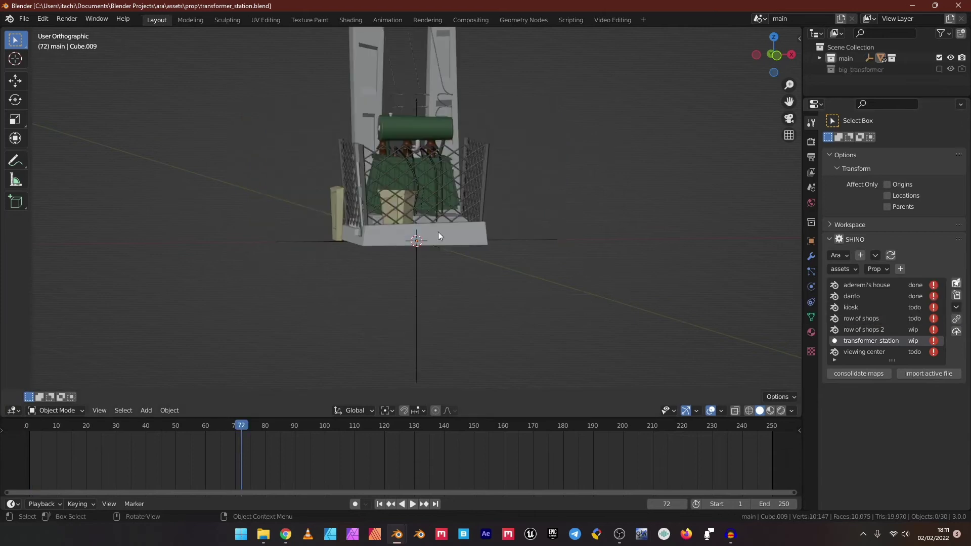
middle_drag(438, 232, 462, 264)
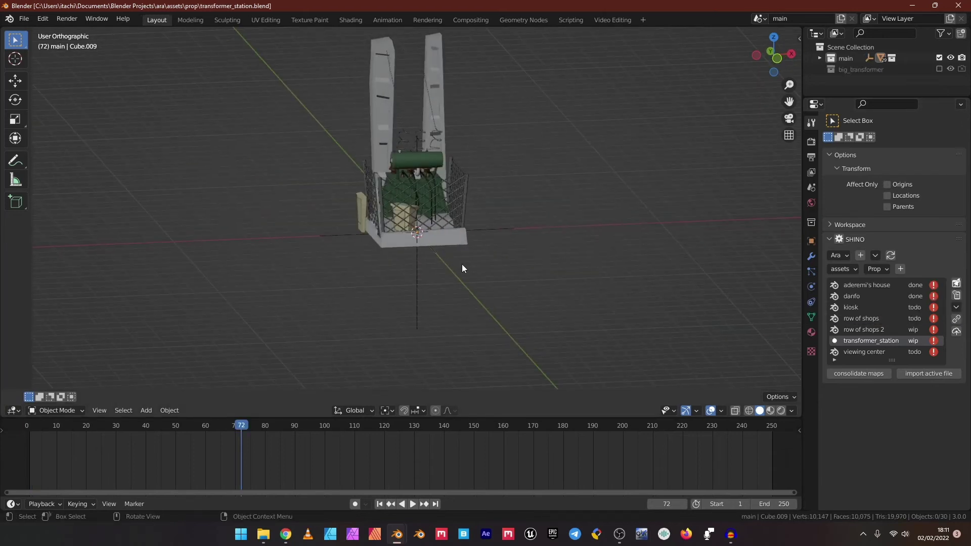
Open the "row of shops 2" prop file and view its model
click(868, 328)
click(957, 284)
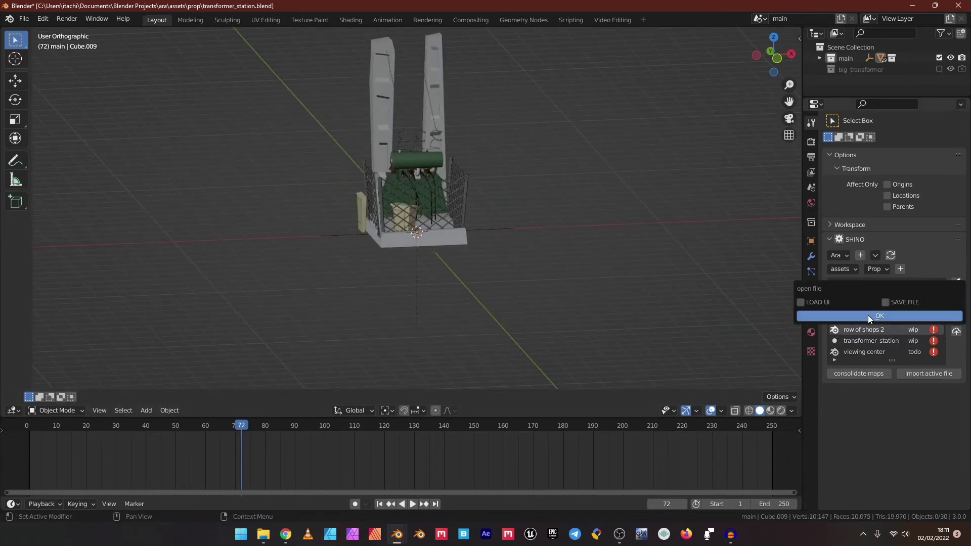
click(868, 314)
scroll(506, 279, up, 2)
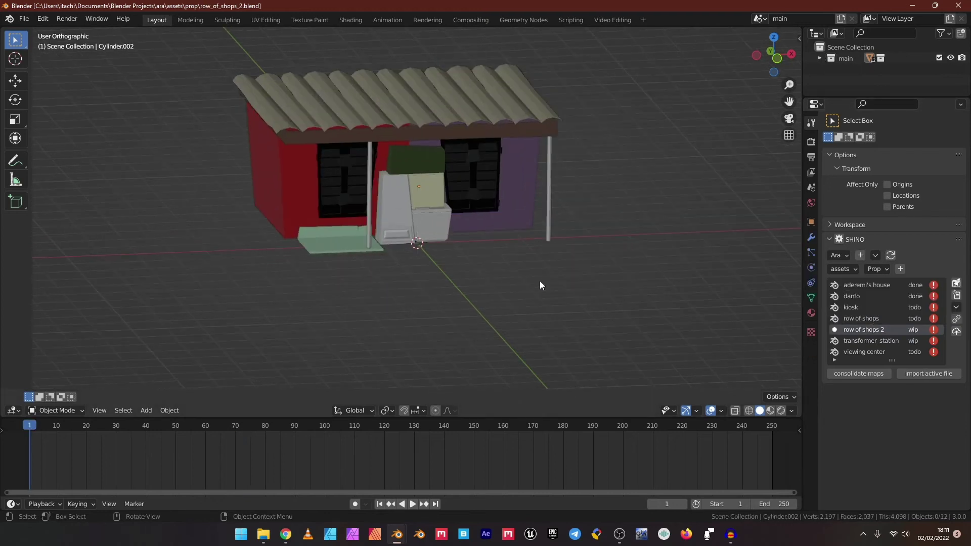
Filter the assets to the Environment type and open the "street" file
click(876, 269)
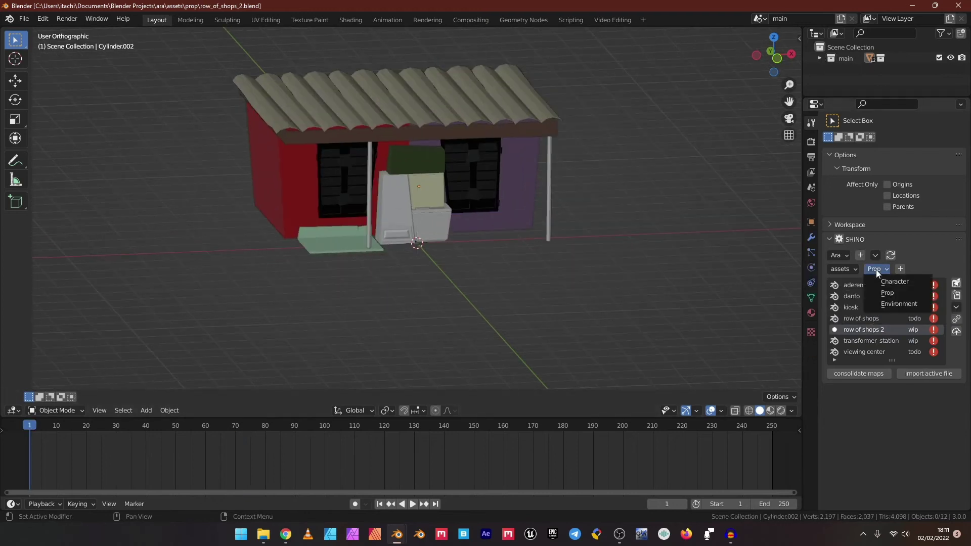
click(894, 301)
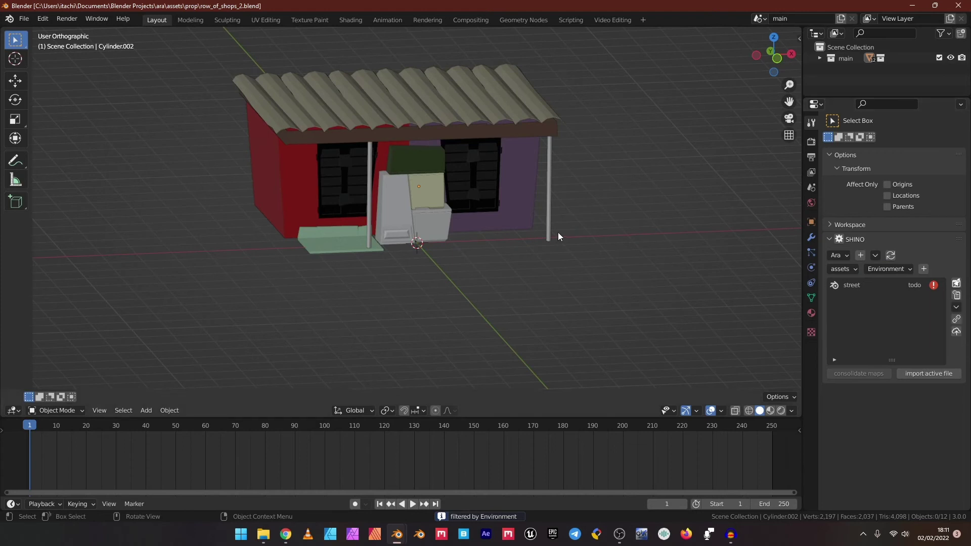
click(865, 285)
click(956, 283)
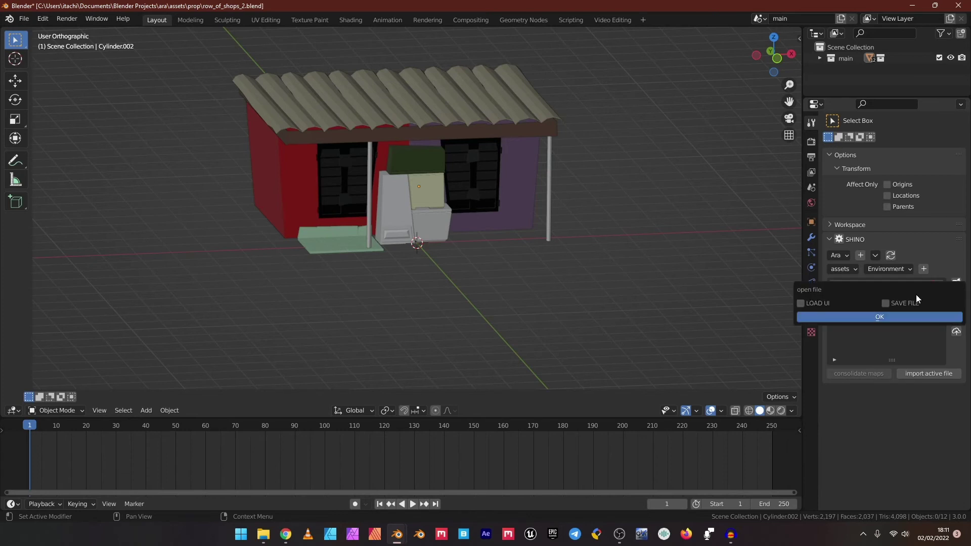
click(853, 315)
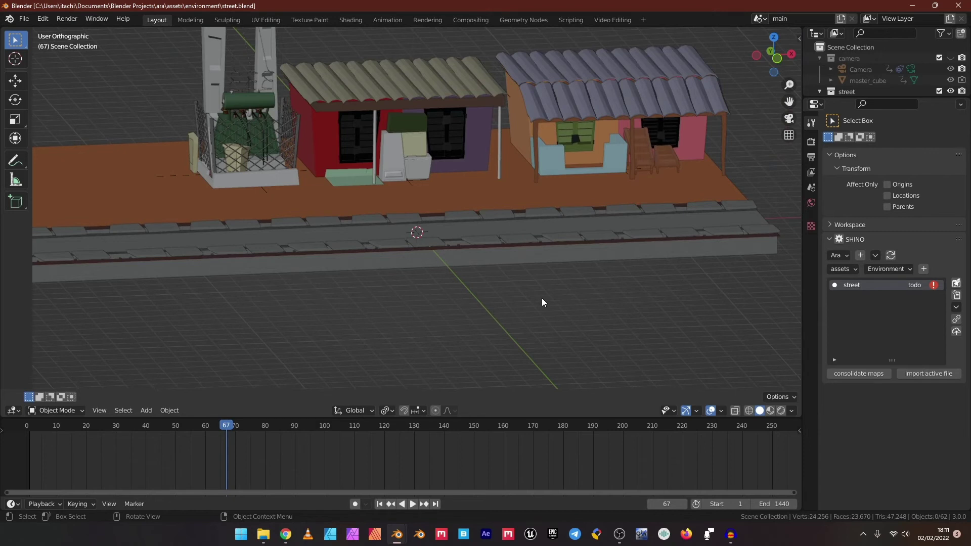
Switch the library from assets to shots and create a new shot file named "carnival shot"
click(838, 269)
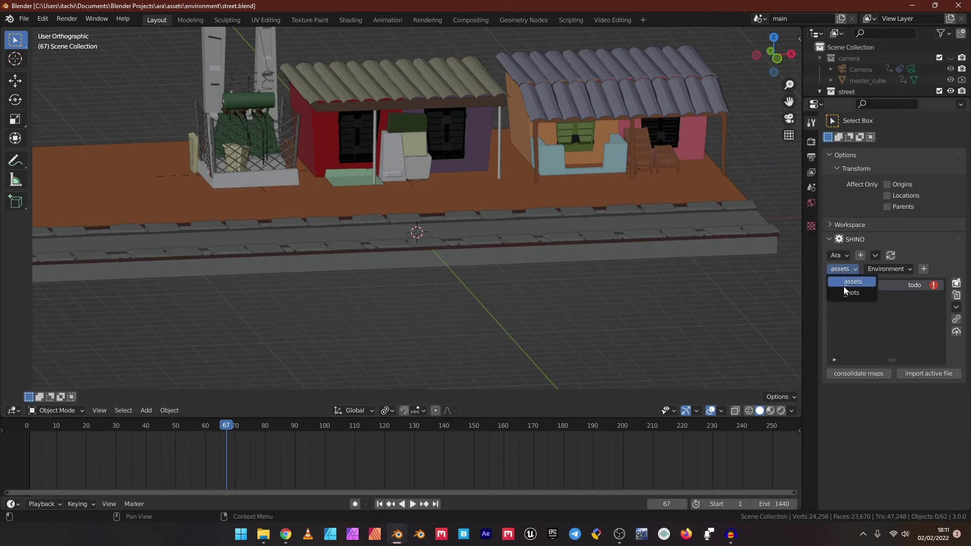
click(844, 286)
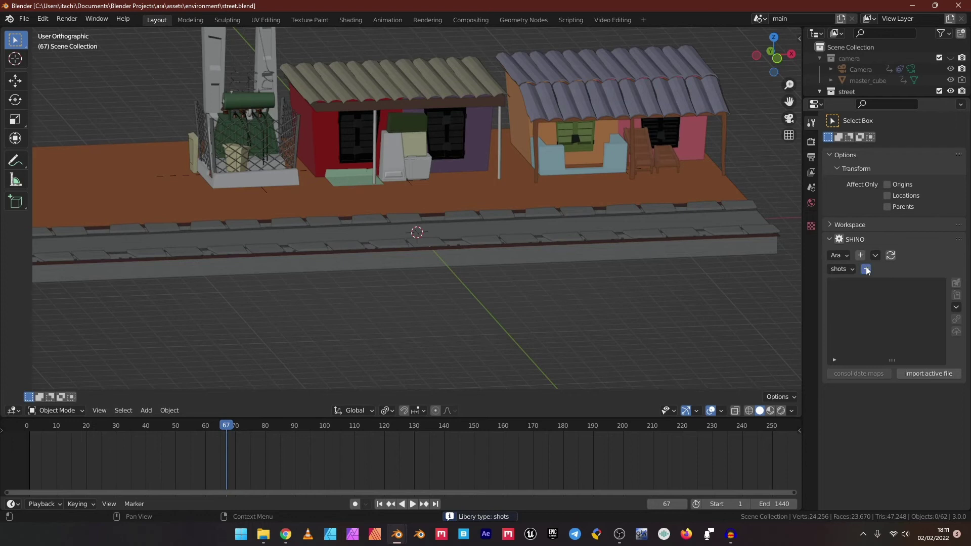
click(866, 270)
click(874, 287)
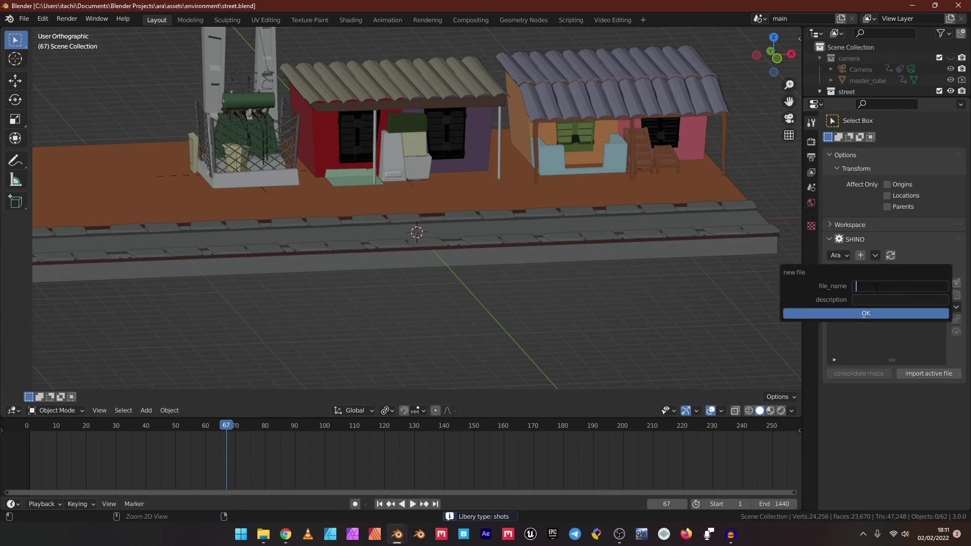
text(carnival shot)
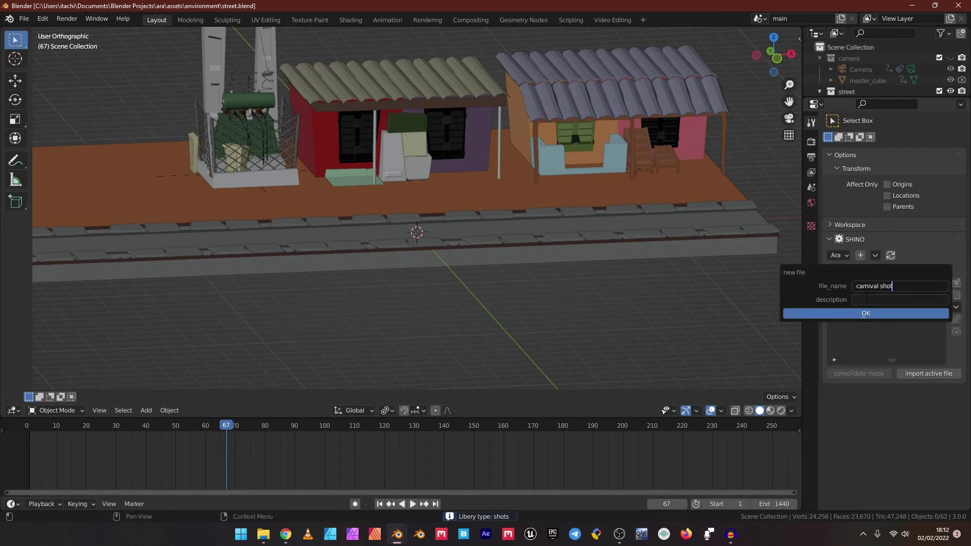
click(846, 293)
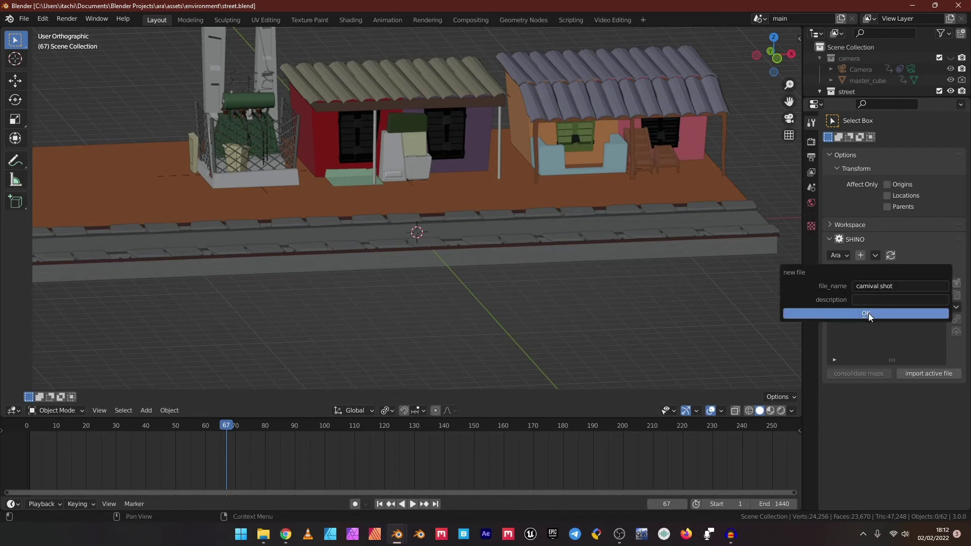
click(869, 313)
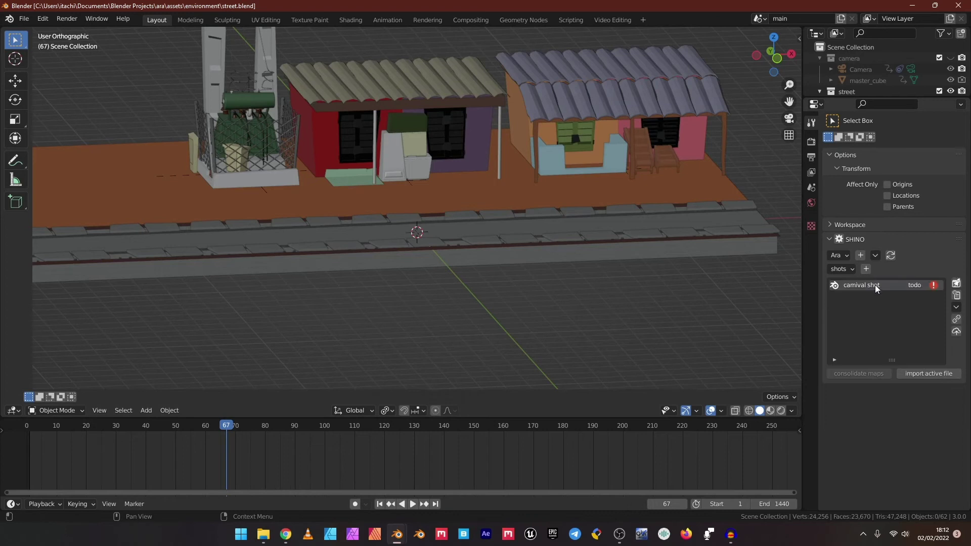
Open the "carnival shot" file and delete all of its default objects
click(956, 283)
click(857, 313)
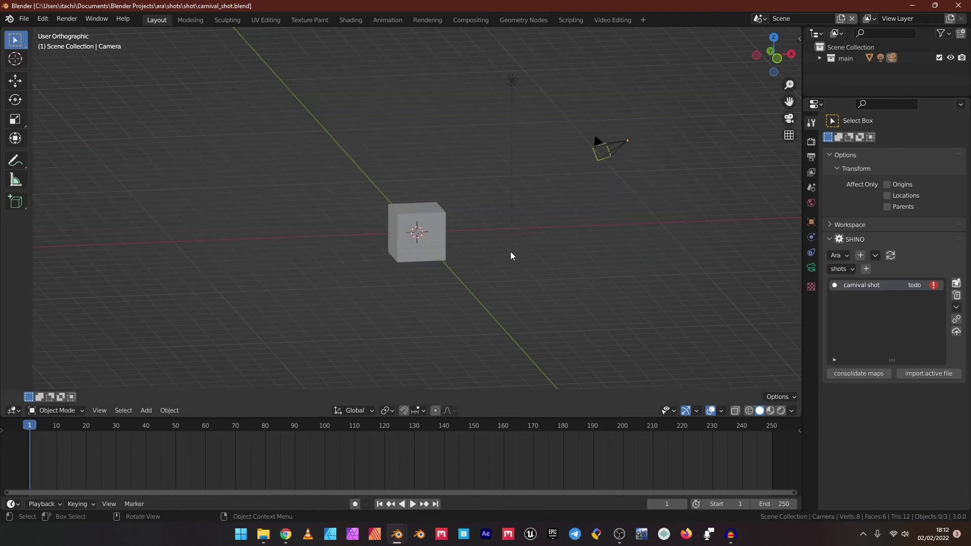
key(a)
key(Delete)
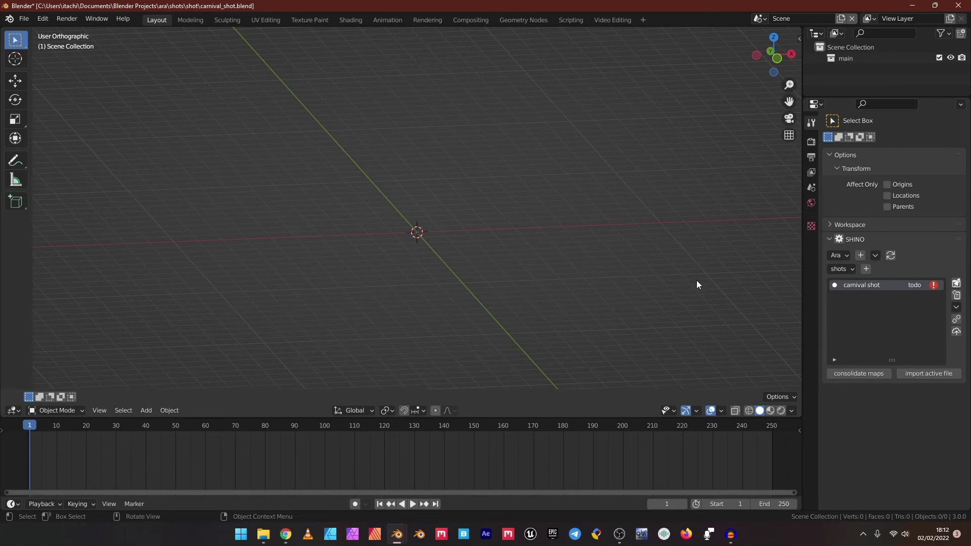
Link the "aderemi" collection from the aderemi Character asset into the carnival shot scene
click(846, 270)
click(853, 283)
click(888, 270)
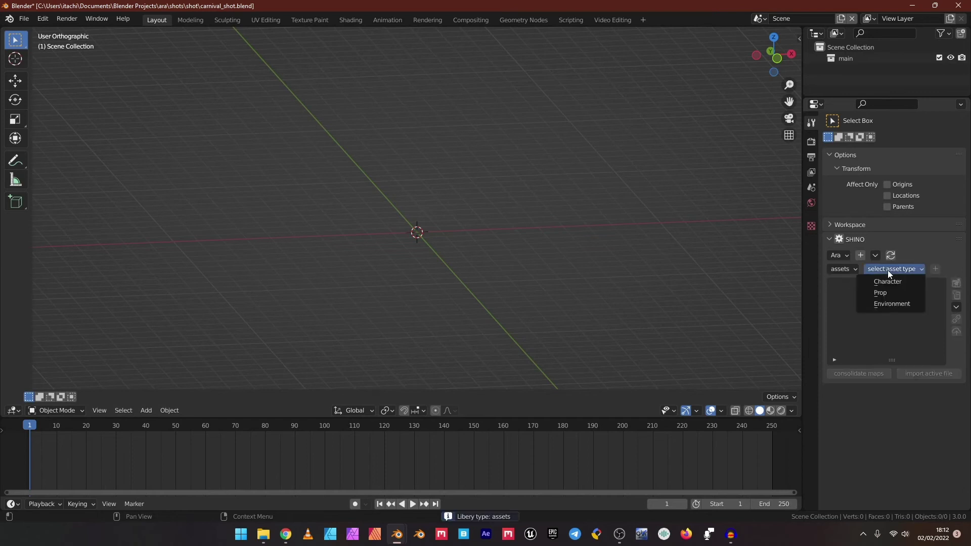
click(888, 281)
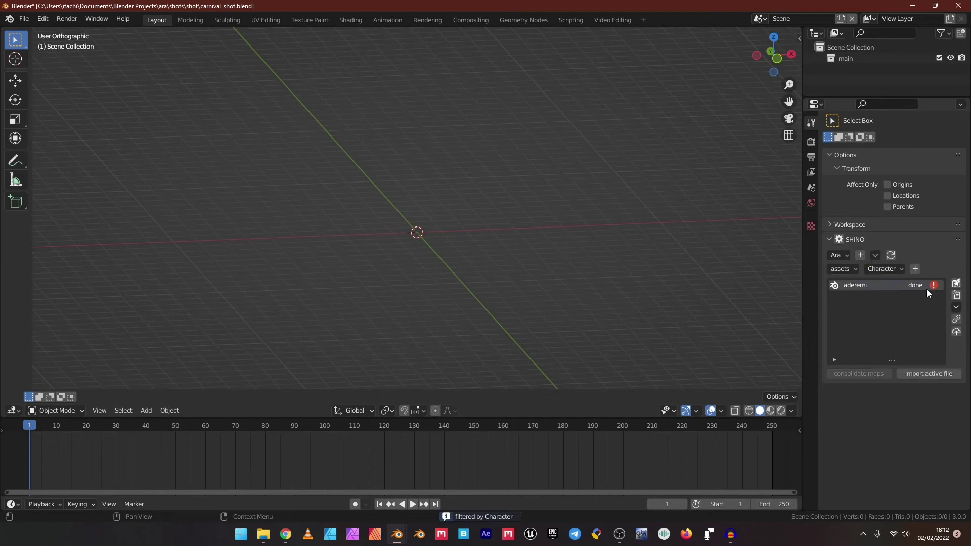
click(956, 320)
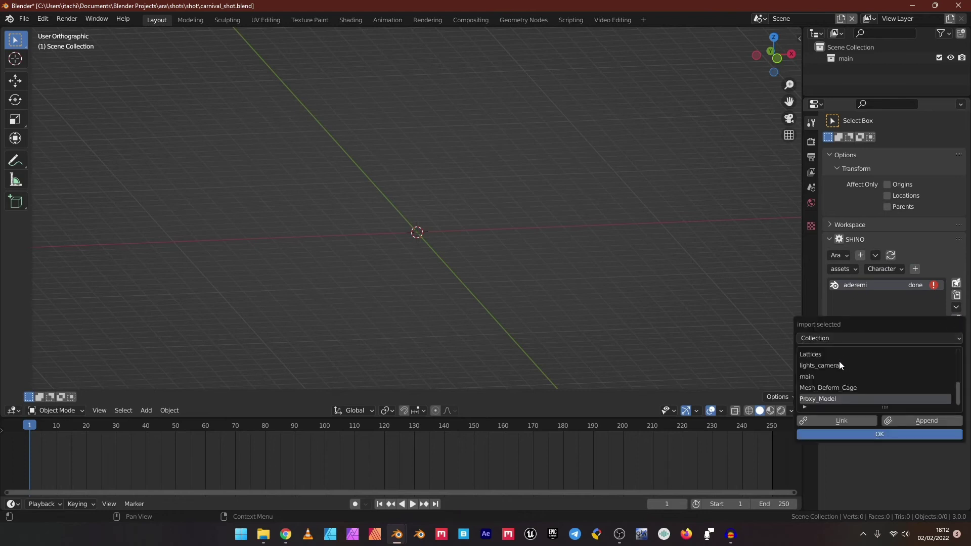
click(834, 338)
scroll(834, 362, up, 5)
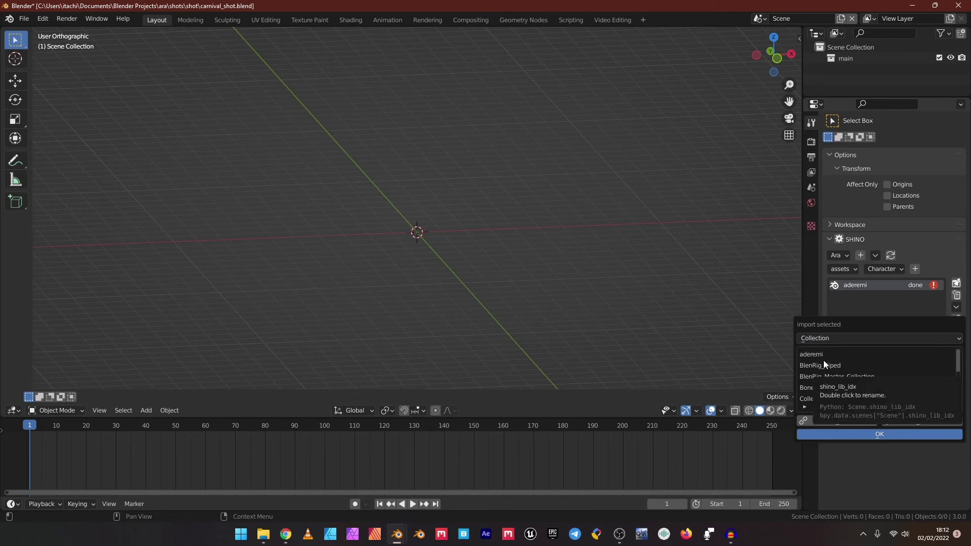
click(823, 353)
click(851, 421)
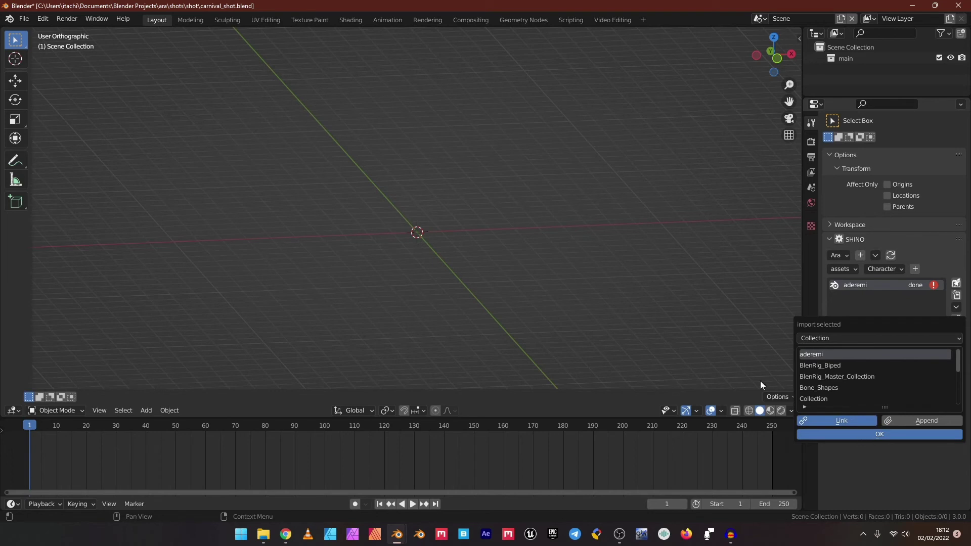
scroll(435, 245, up, 2)
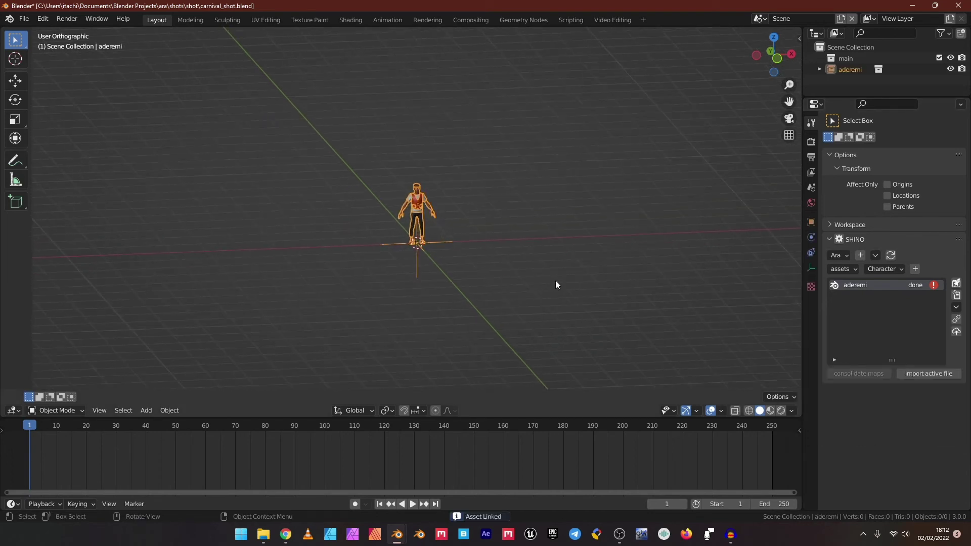
Link the "street" collection from the street Environment asset into the carnival shot scene
click(884, 268)
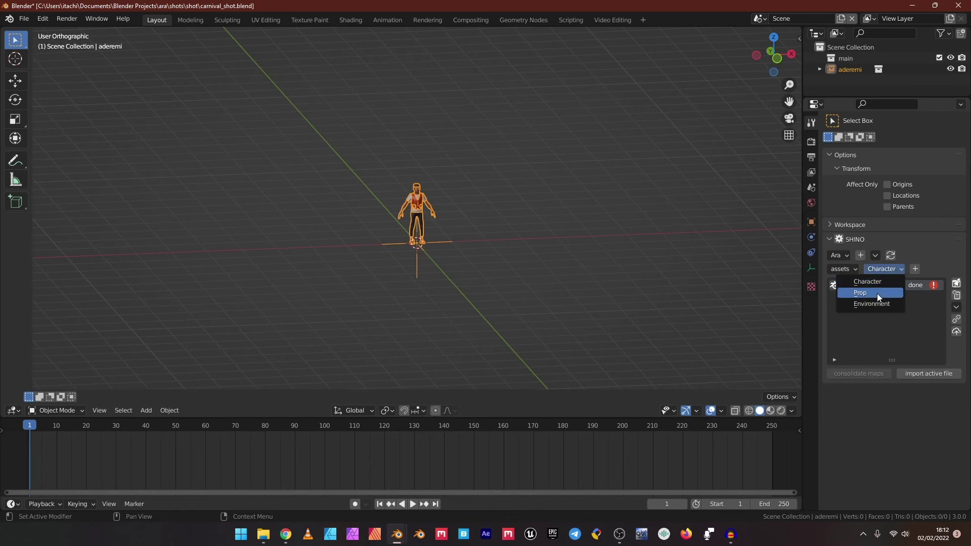
click(877, 293)
click(884, 269)
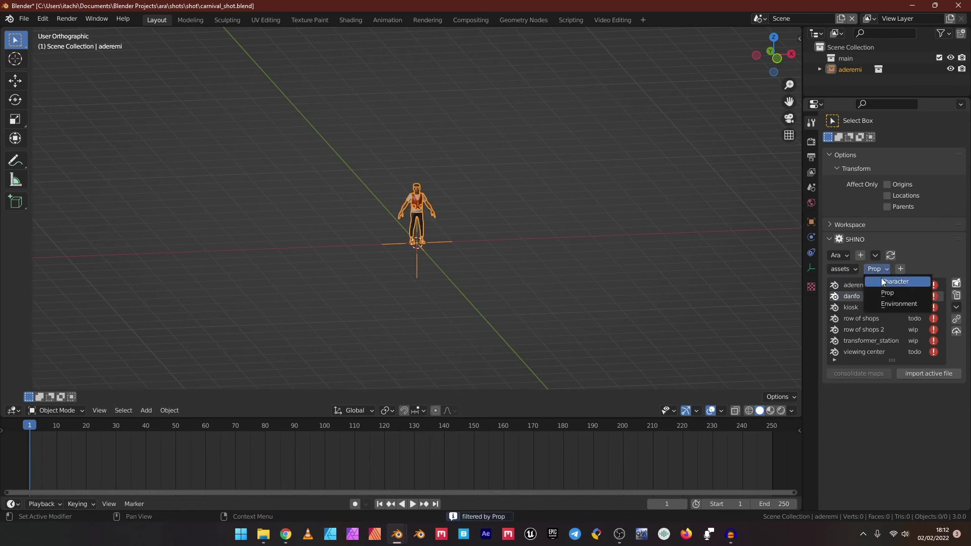
click(890, 303)
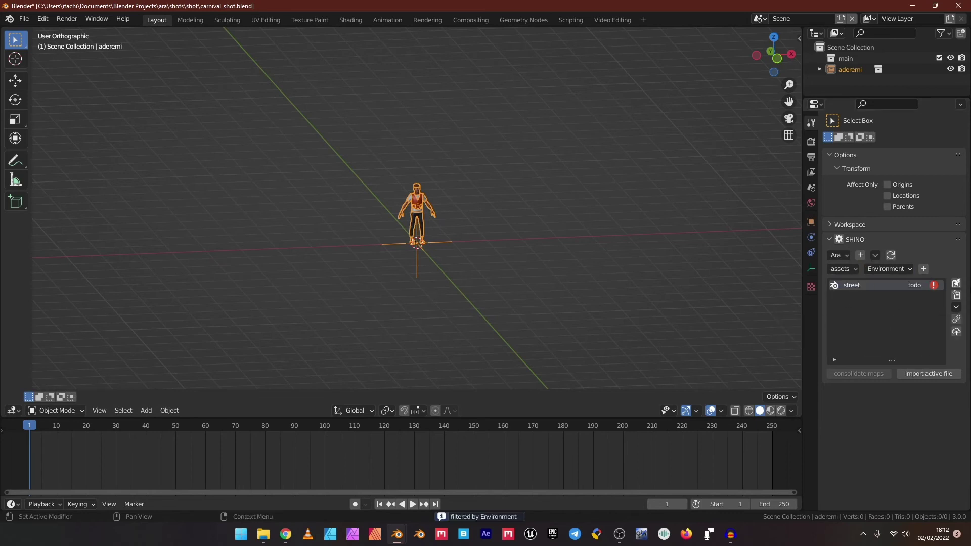
click(957, 319)
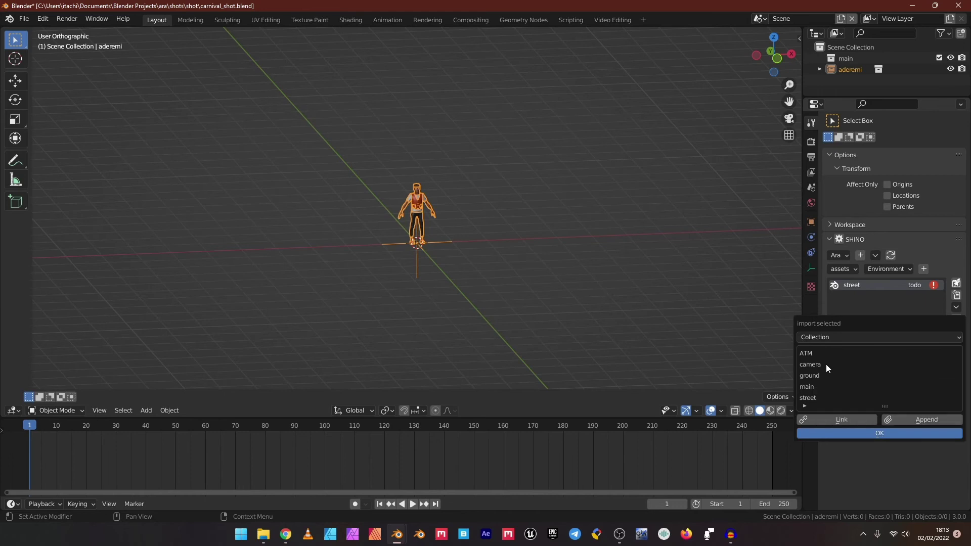
click(823, 397)
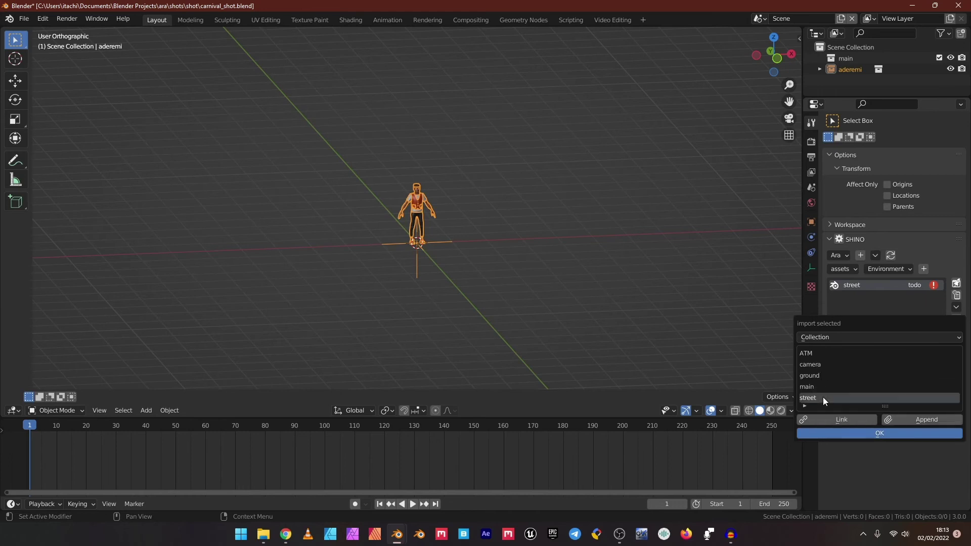
click(845, 419)
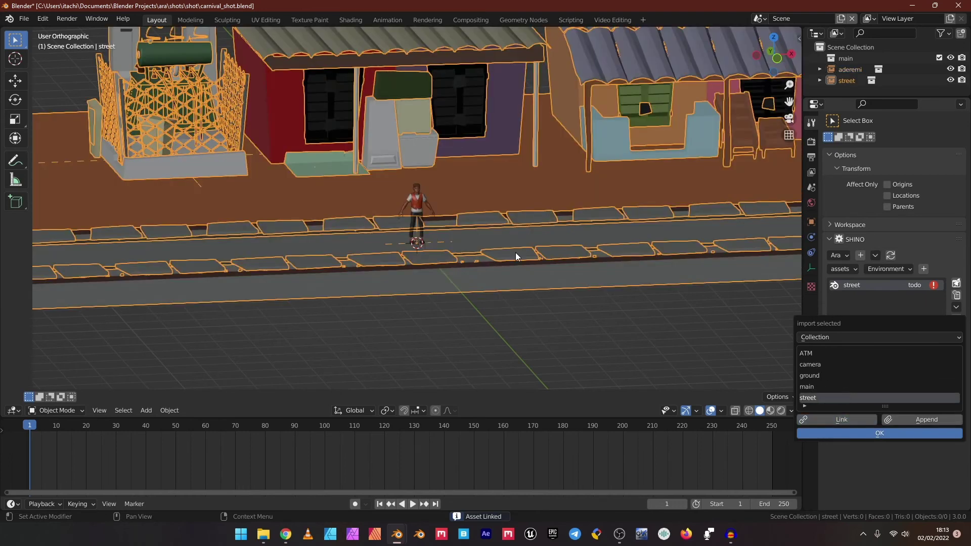
Clear the selection and publish the carnival shot with the message "set up shot"
scroll(446, 286, down, 4)
middle_drag(446, 286, 480, 281)
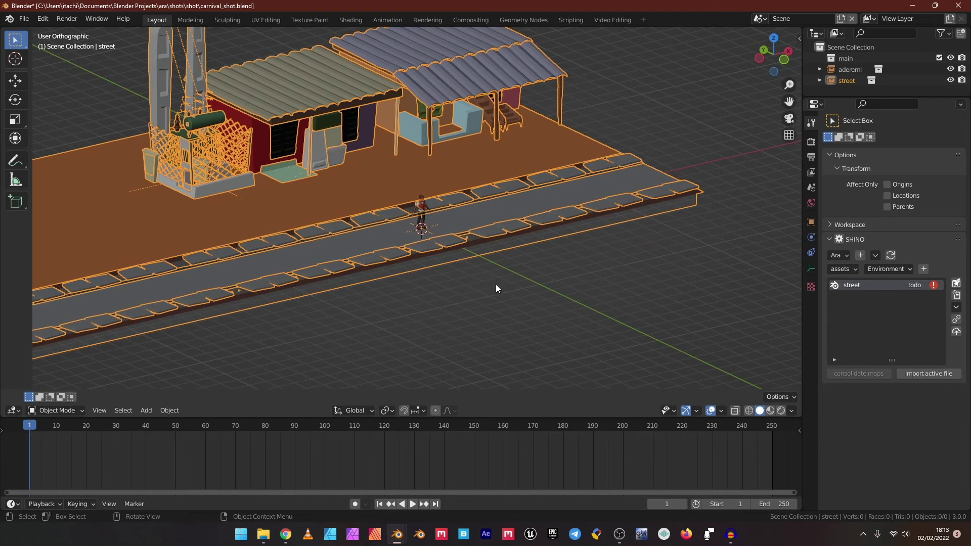
click(545, 286)
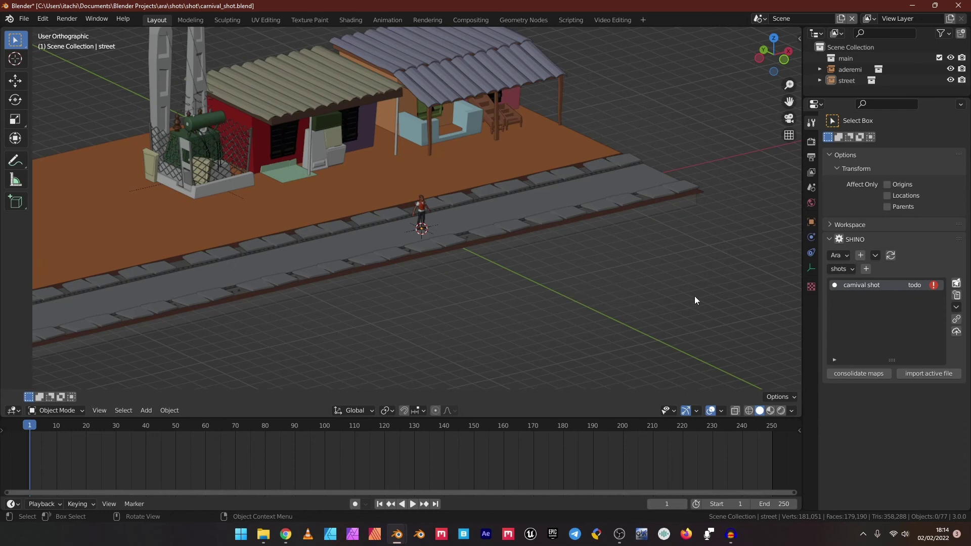
click(957, 331)
click(913, 351)
click(916, 351)
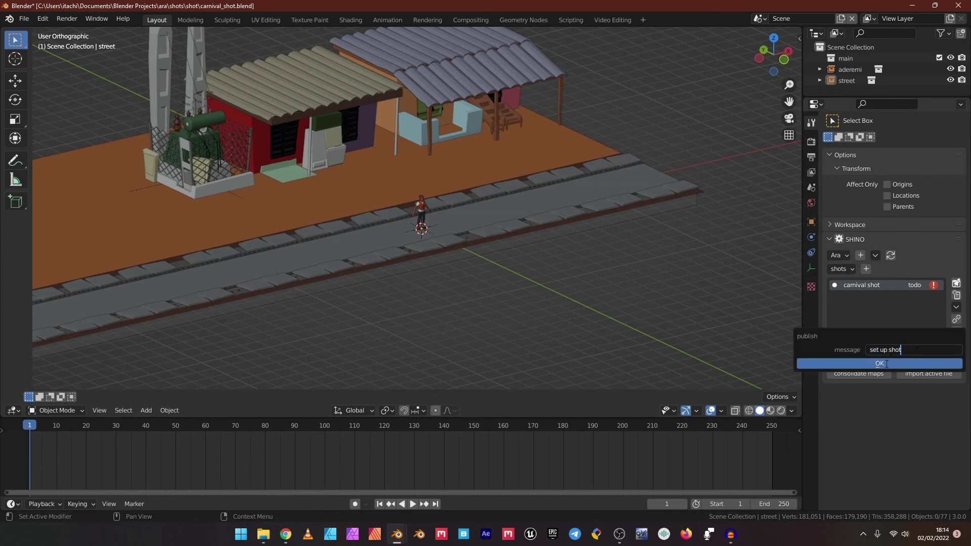
click(881, 361)
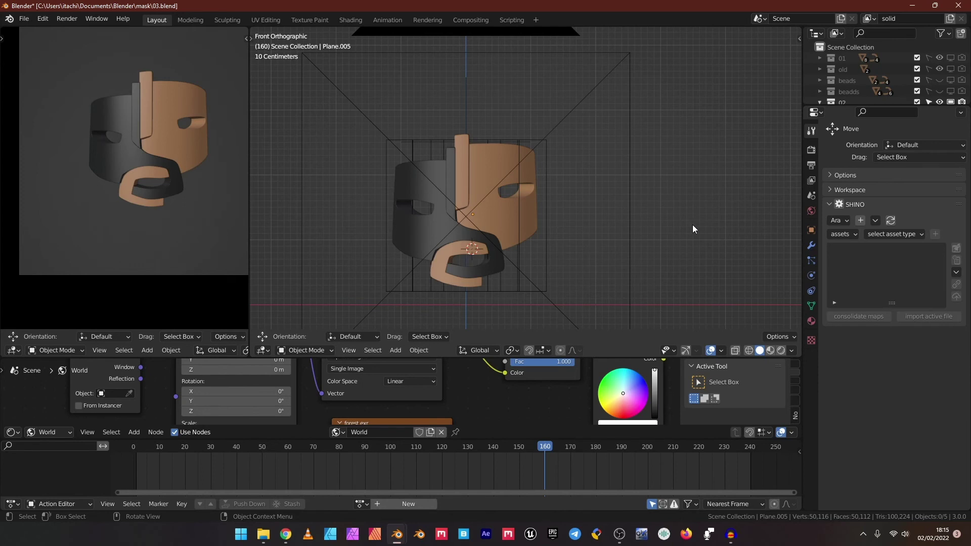
Set the Shino library to assets and filter it by the Prop type for the open mask file
click(849, 233)
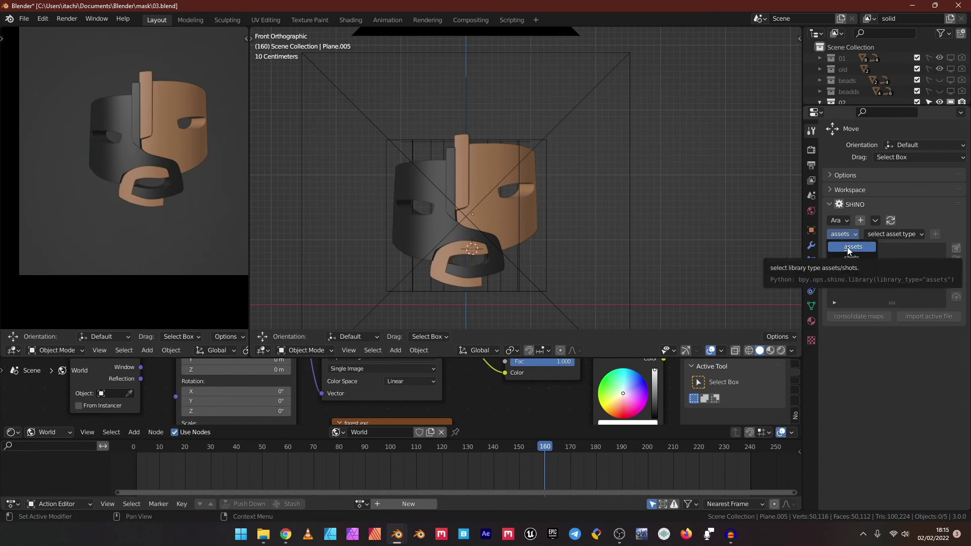
click(847, 248)
click(891, 236)
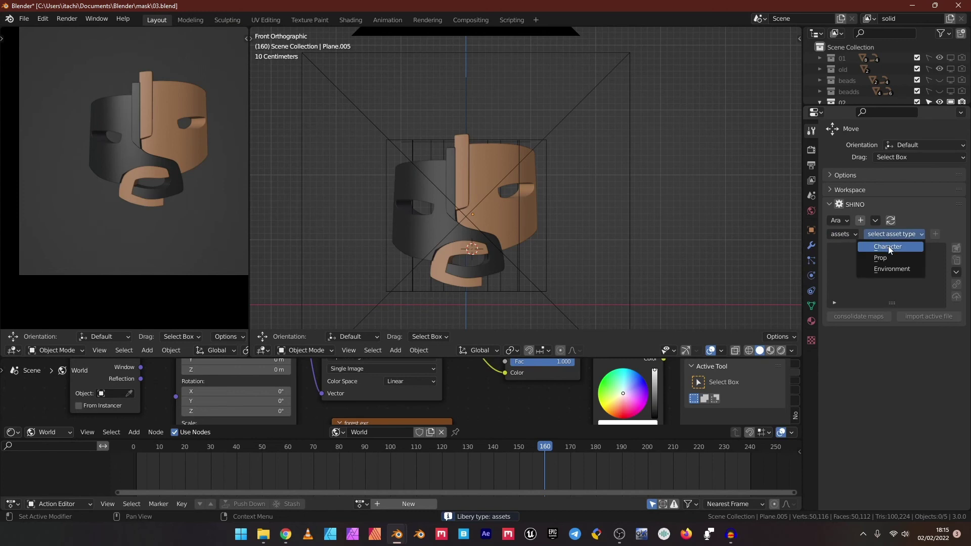
click(889, 256)
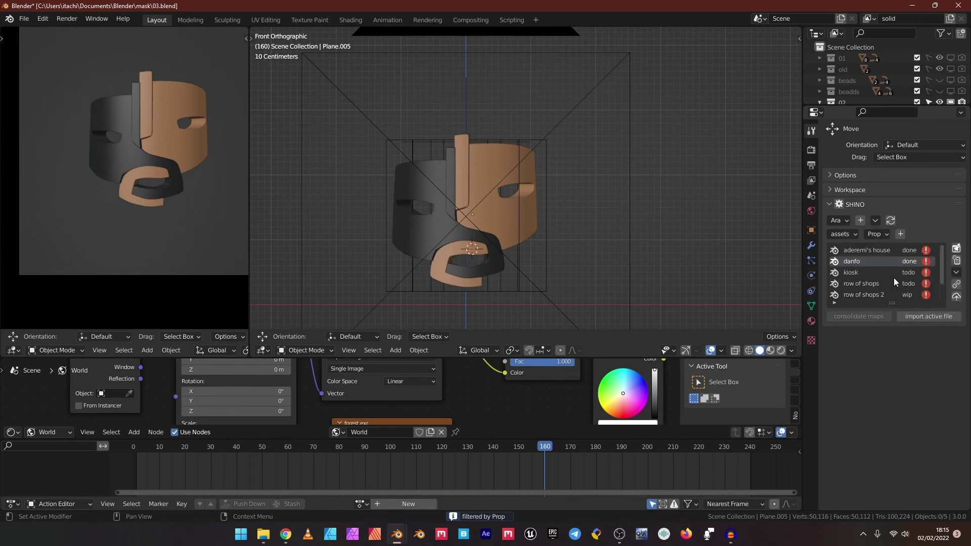
Import the active file as a prop named "mask" with Save File and Launch after creation enabled, and consolidate its external image maps
click(931, 315)
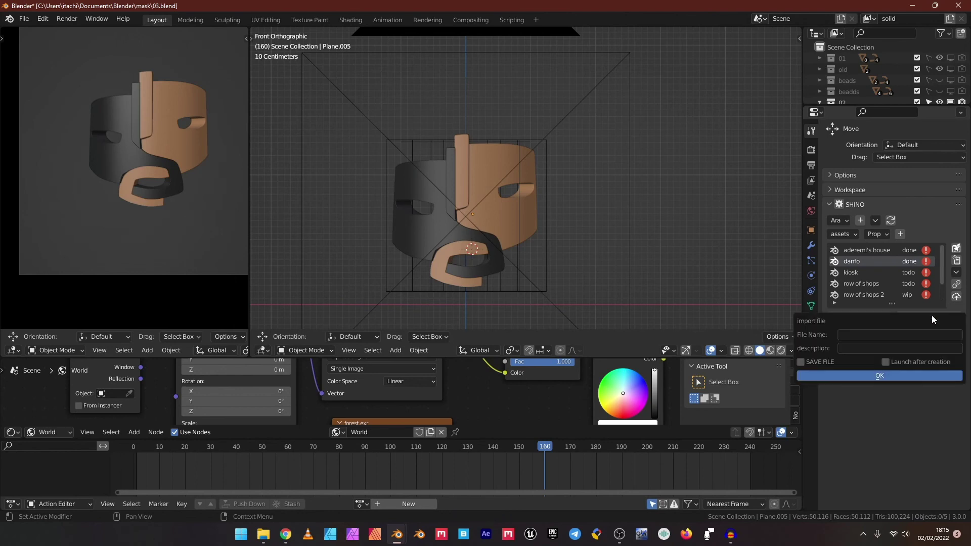
click(885, 334)
text(mask)
click(801, 361)
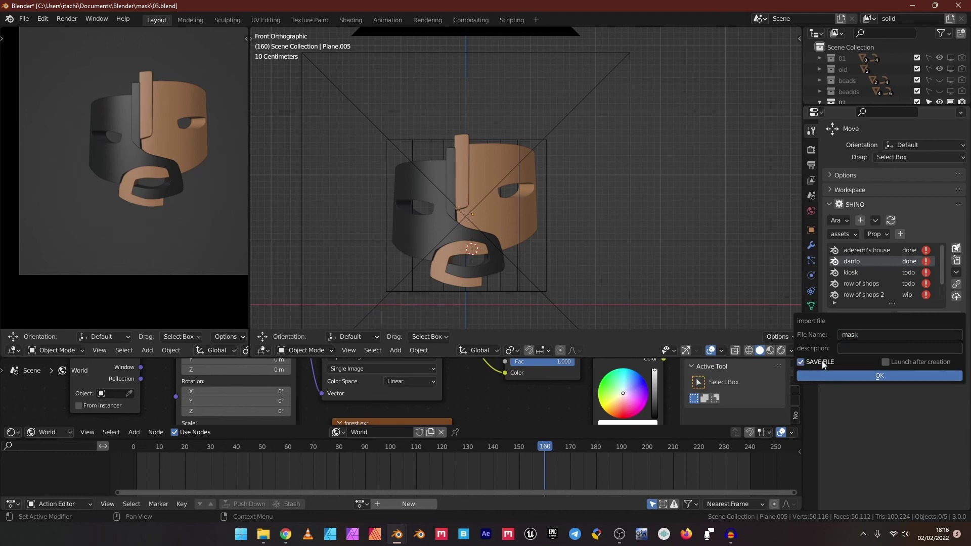
click(886, 362)
click(883, 378)
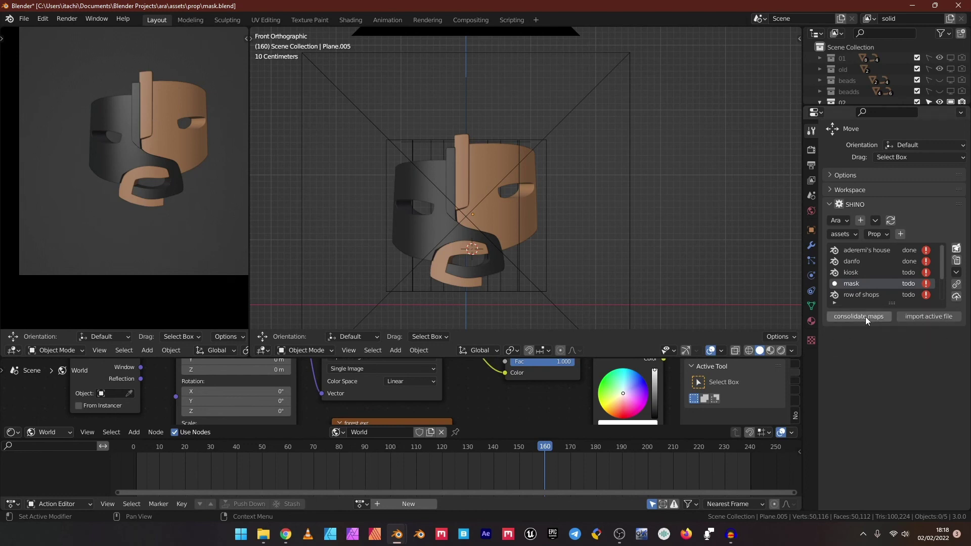
click(865, 317)
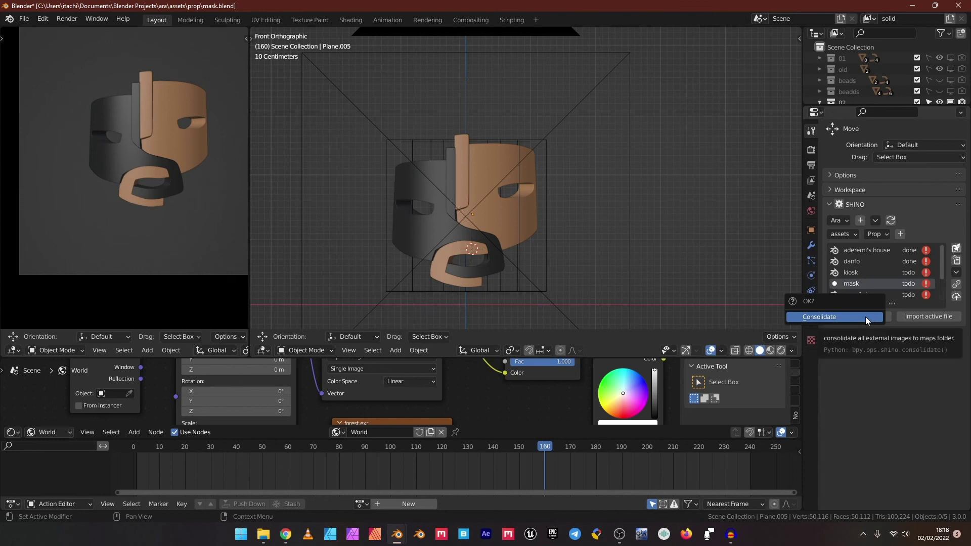
click(865, 317)
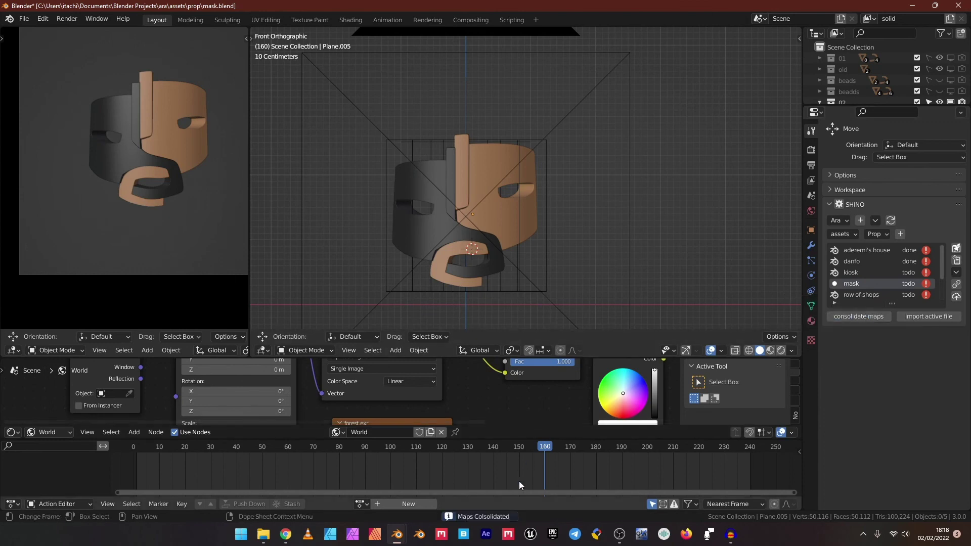